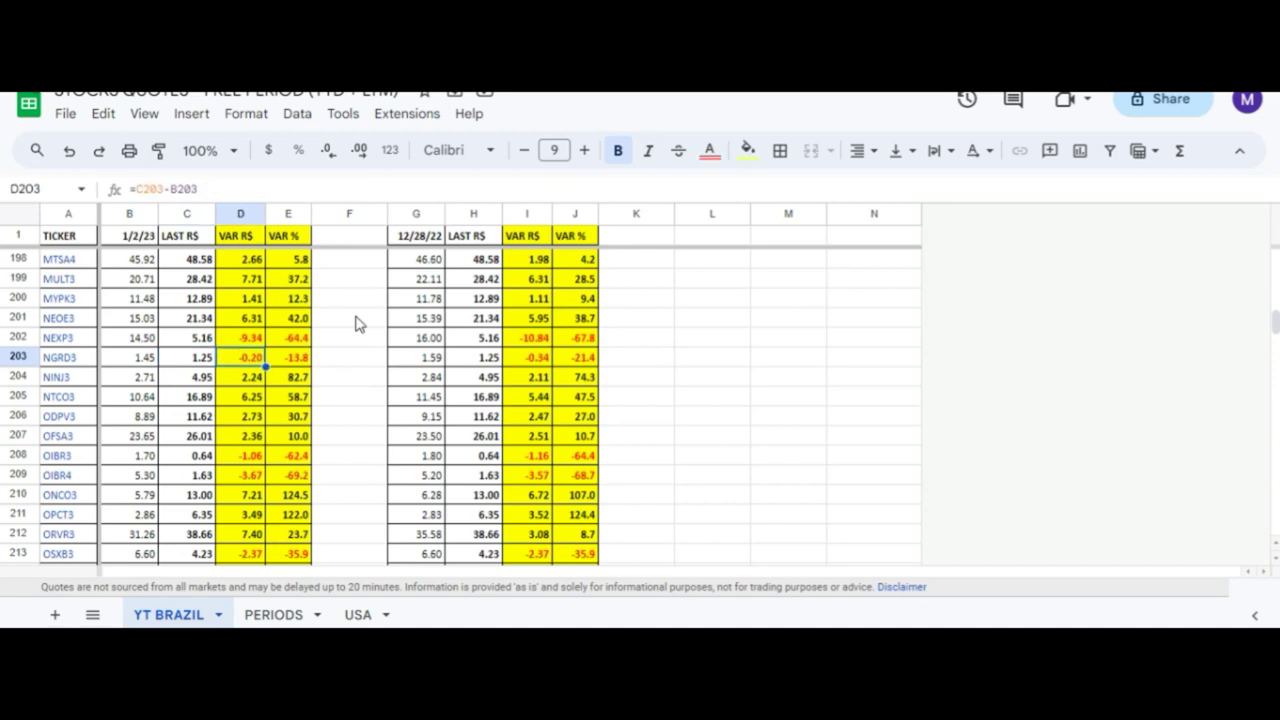
- Review the NGRD3 row's year-to-date variation formulas and its 12/28/22 close, last price and variation cells
key("Right")
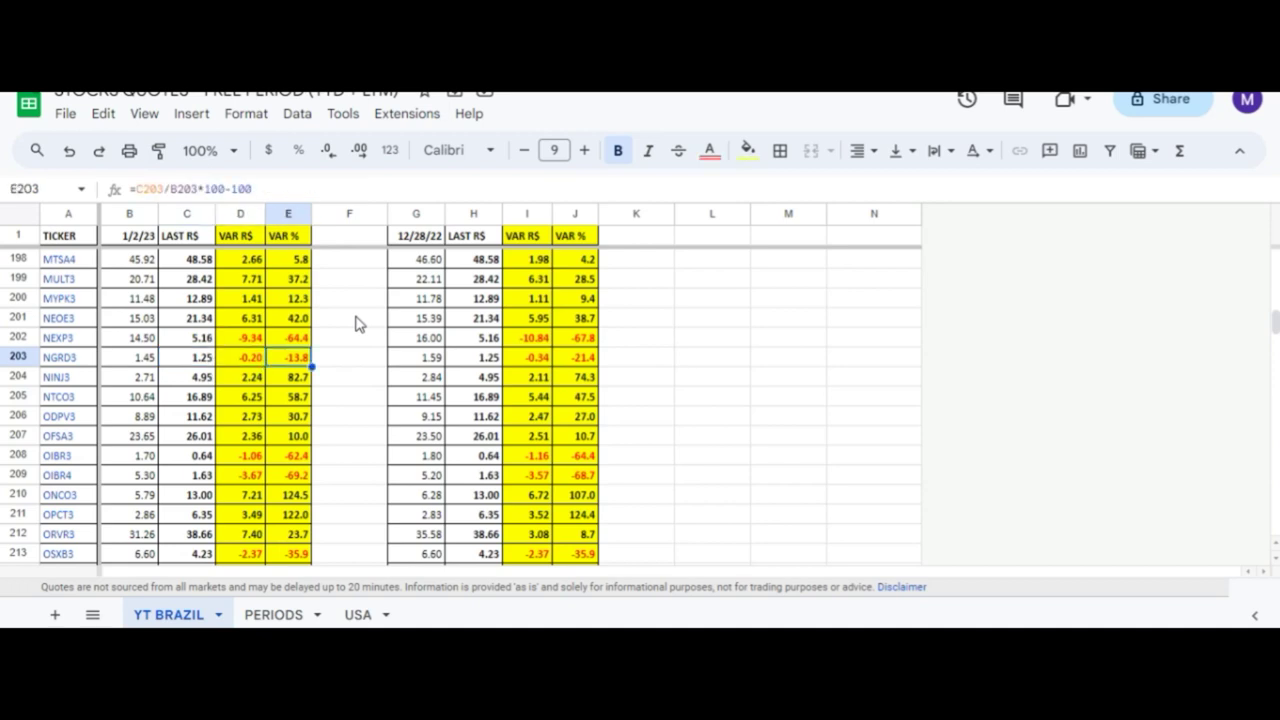
key("Right")
key("Right")
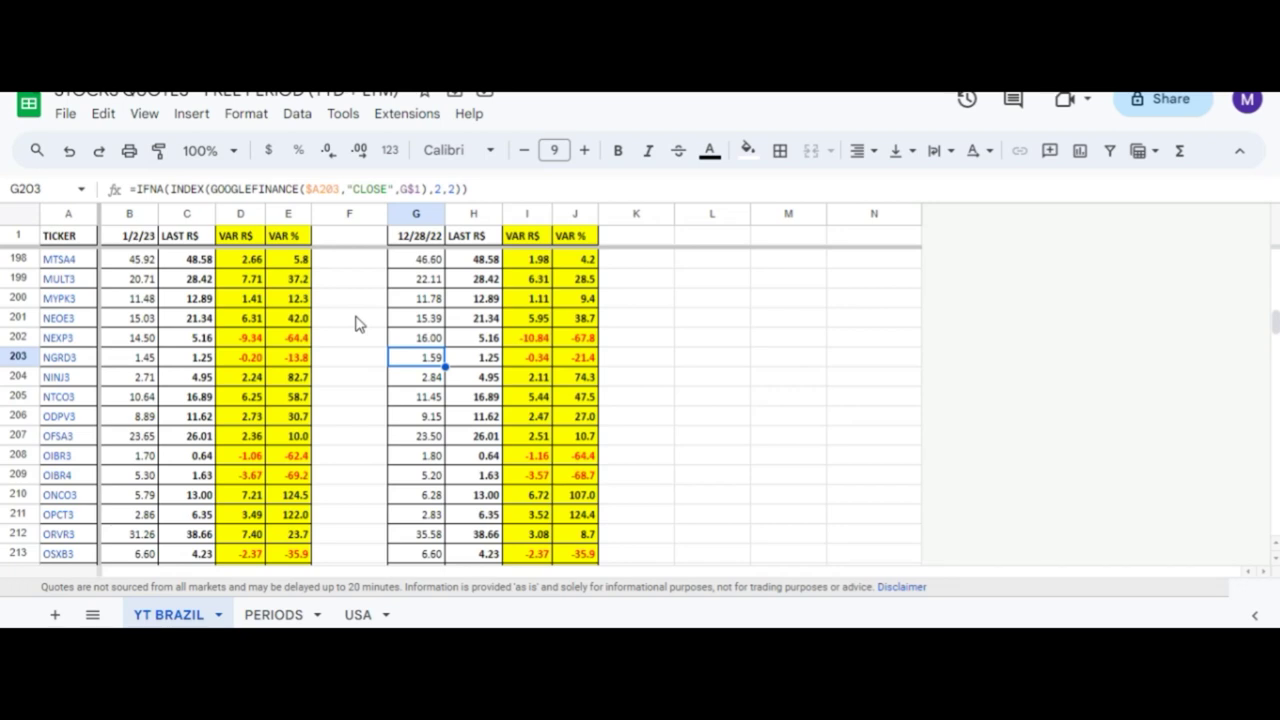
key("Right")
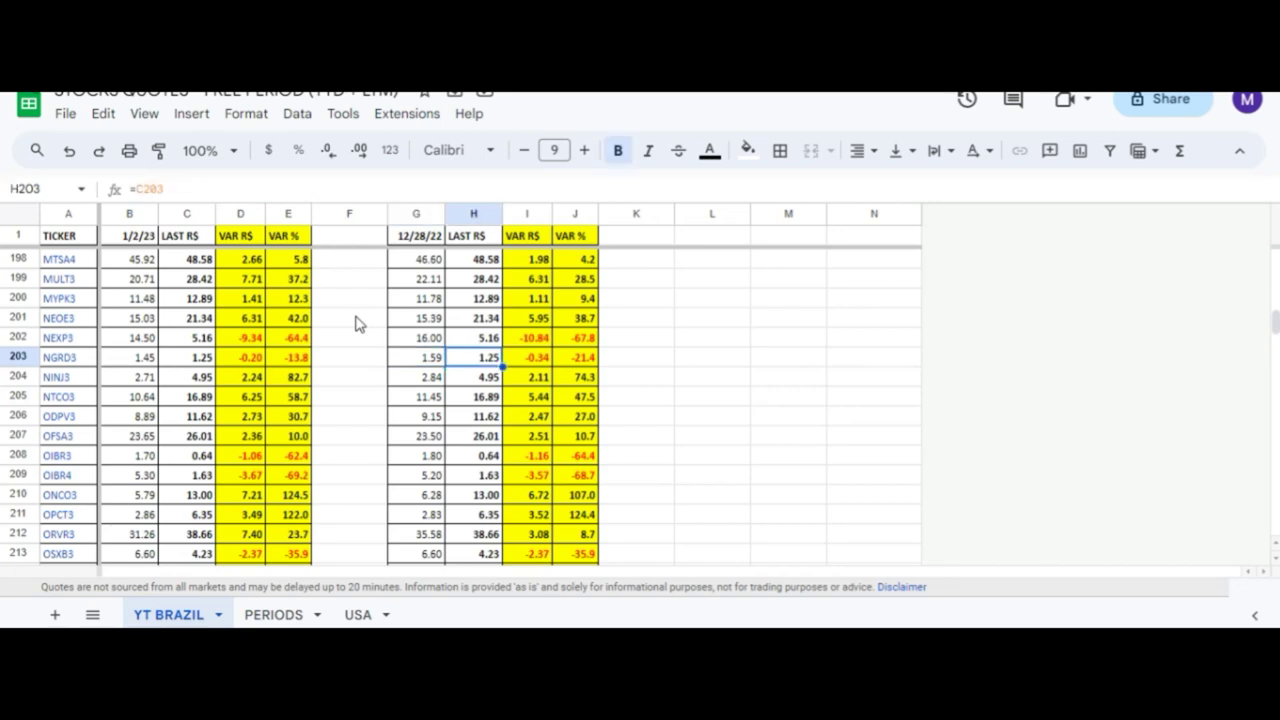
key("Right")
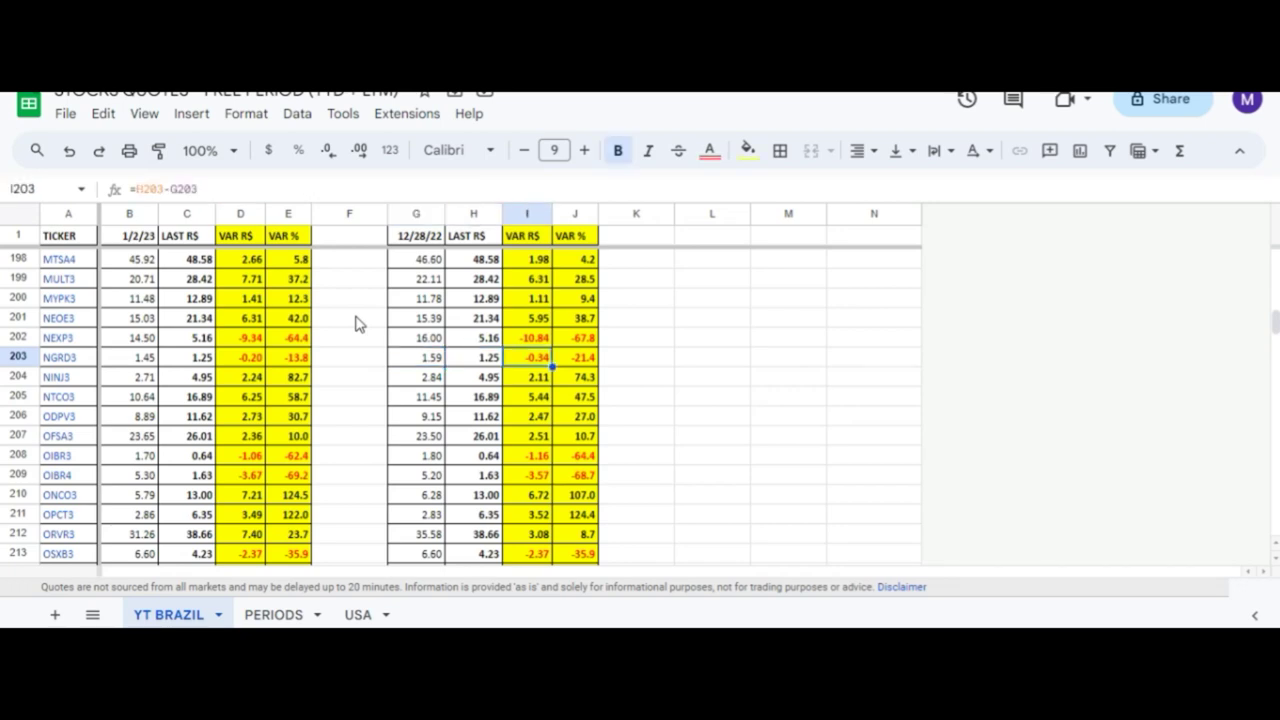
key("Right")
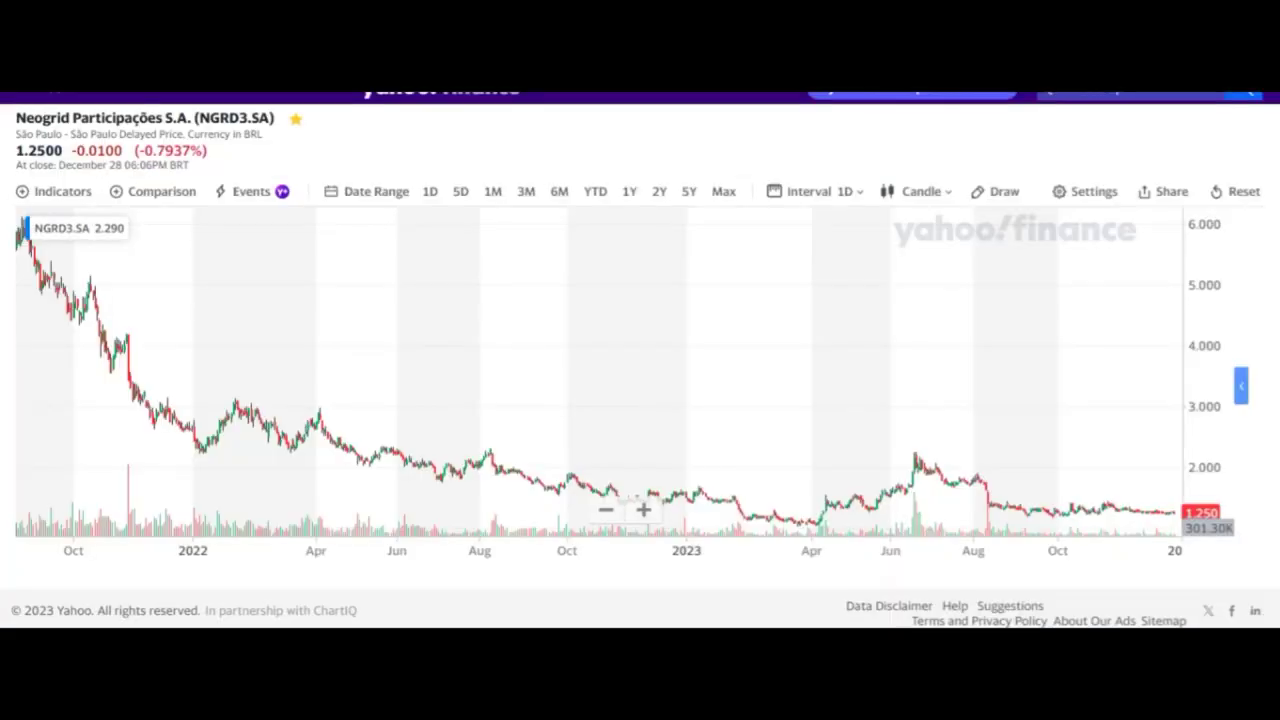
- Switch to the Yahoo Finance NGRD3.SA chart and zoom in on the period from about October 2022 to December 2023
left_click(643, 509)
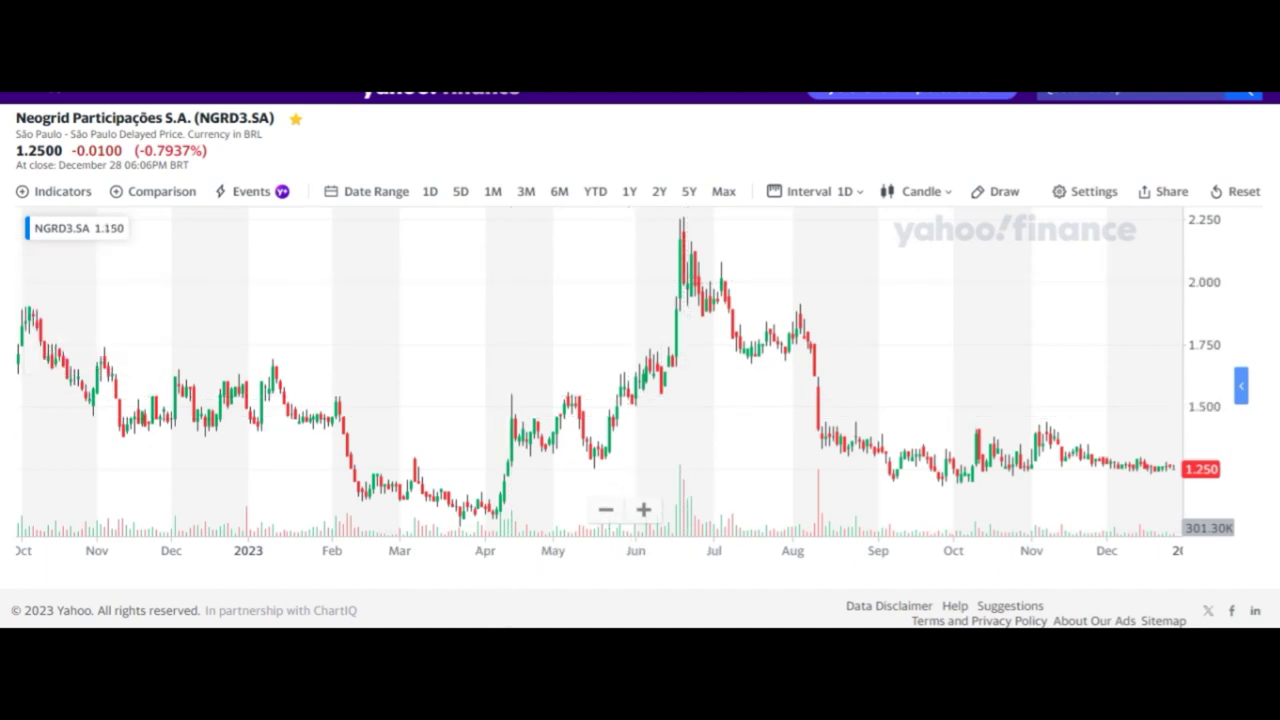
- Switch to the HD sheet of the Excel workbook and compare net revenue between the quarters 31/12/2022 and 31/03/2023
left_click(537, 626)
left_click(689, 603)
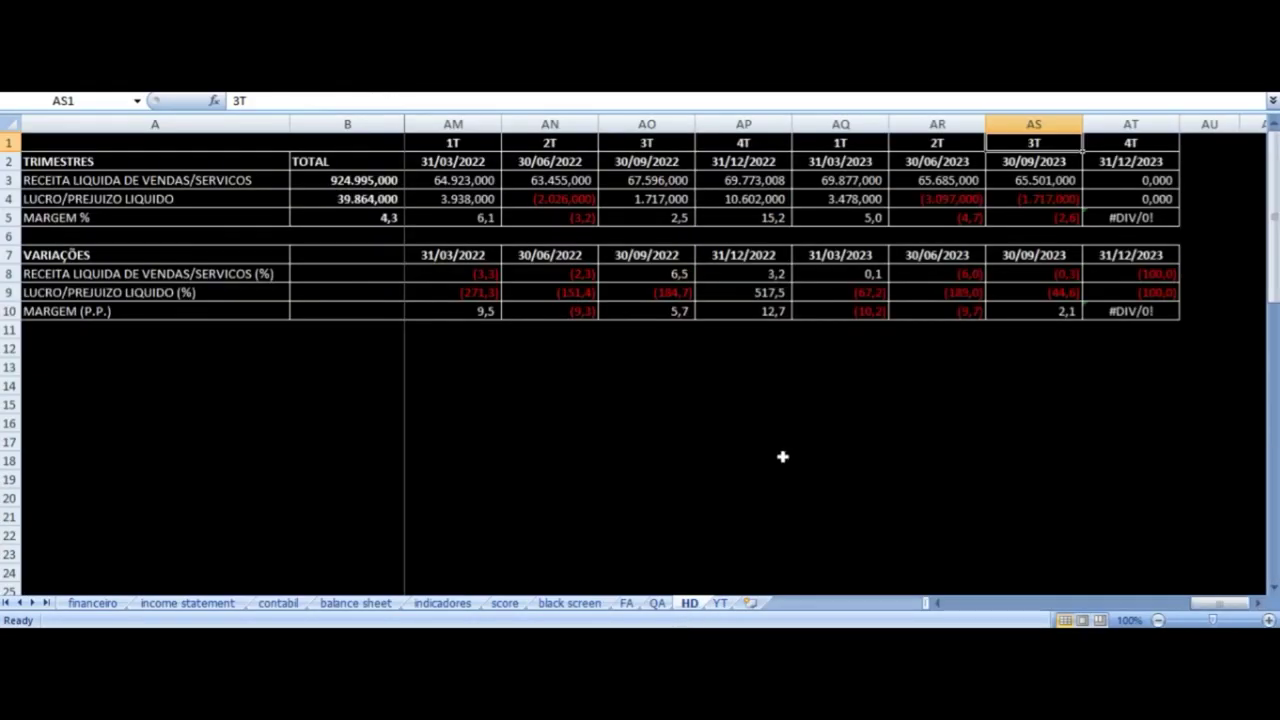
left_click(757, 143)
left_click(743, 161)
left_click(840, 143)
left_click(840, 161)
left_click(743, 161)
left_click(743, 180)
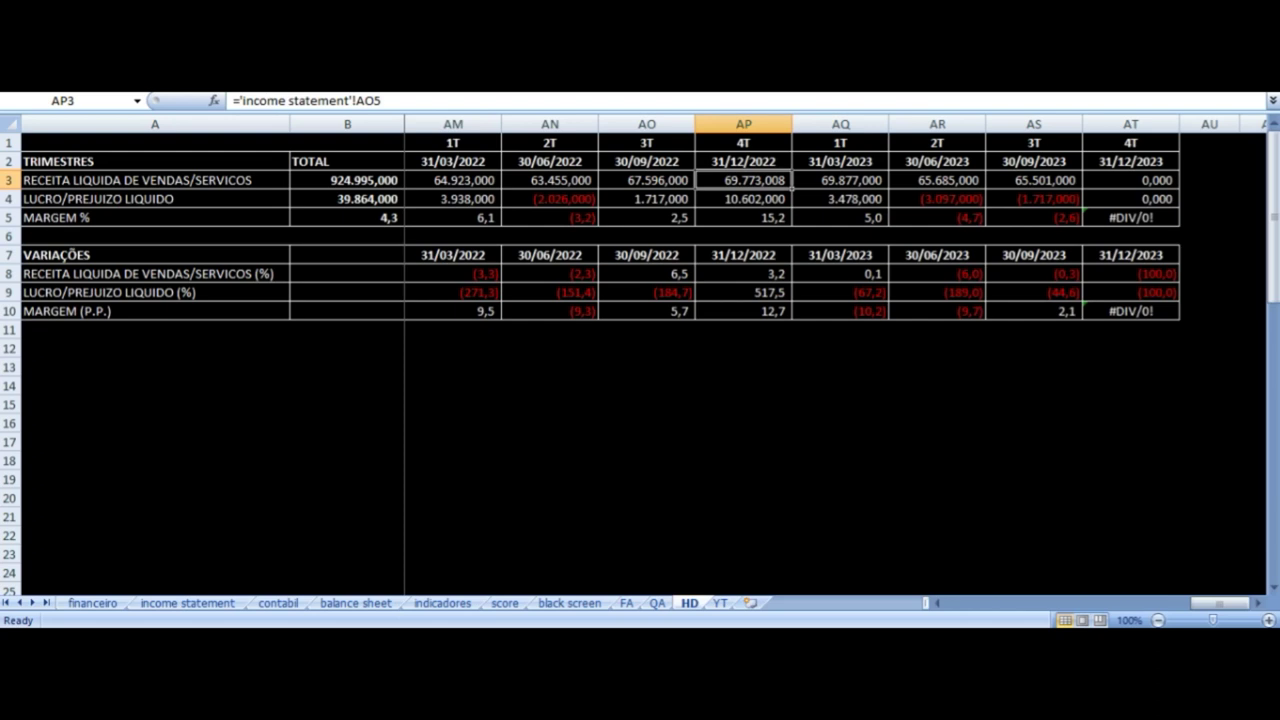
left_click(840, 180)
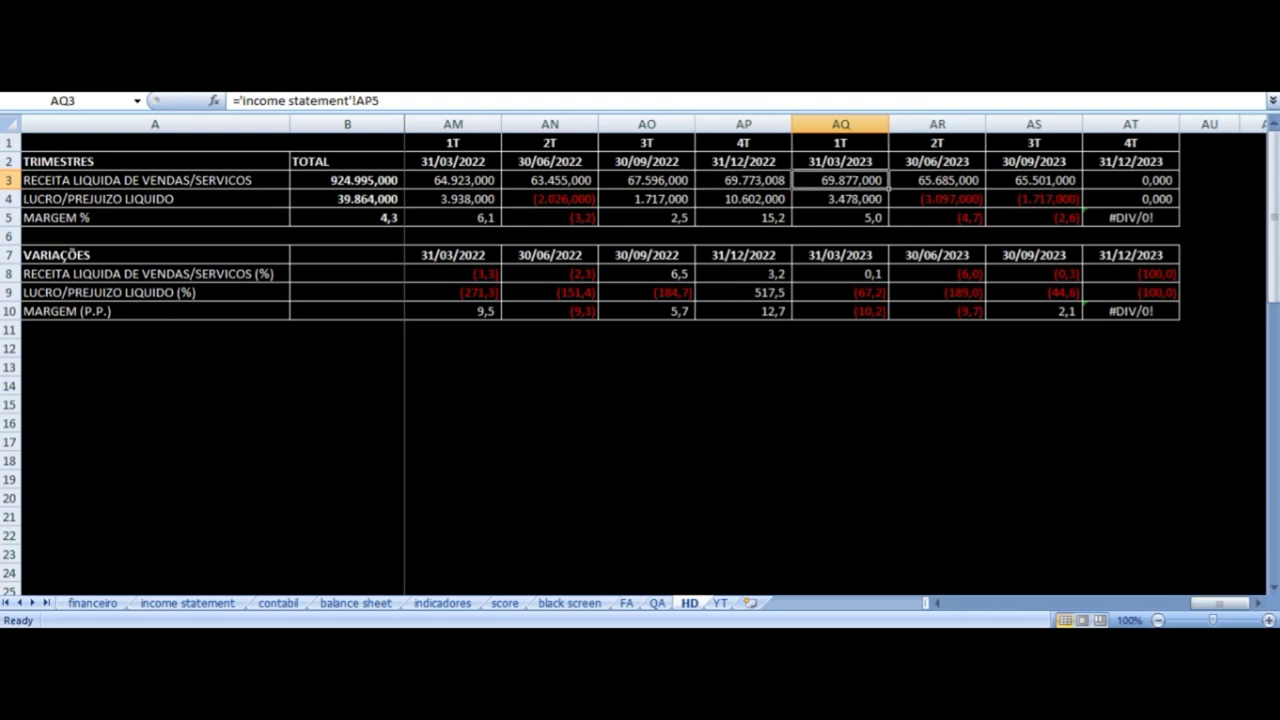
- Examine the 31/03/2023 quarter's percentage variations in net revenue and net profit against the previous quarter
key("Down")
key("Down")
key("Down")
key("Down")
key("Down")
key("Up")
key("Up")
key("Up")
key("Up")
key("Down")
key("Down")
key("Down")
key("Down")
key("Down")
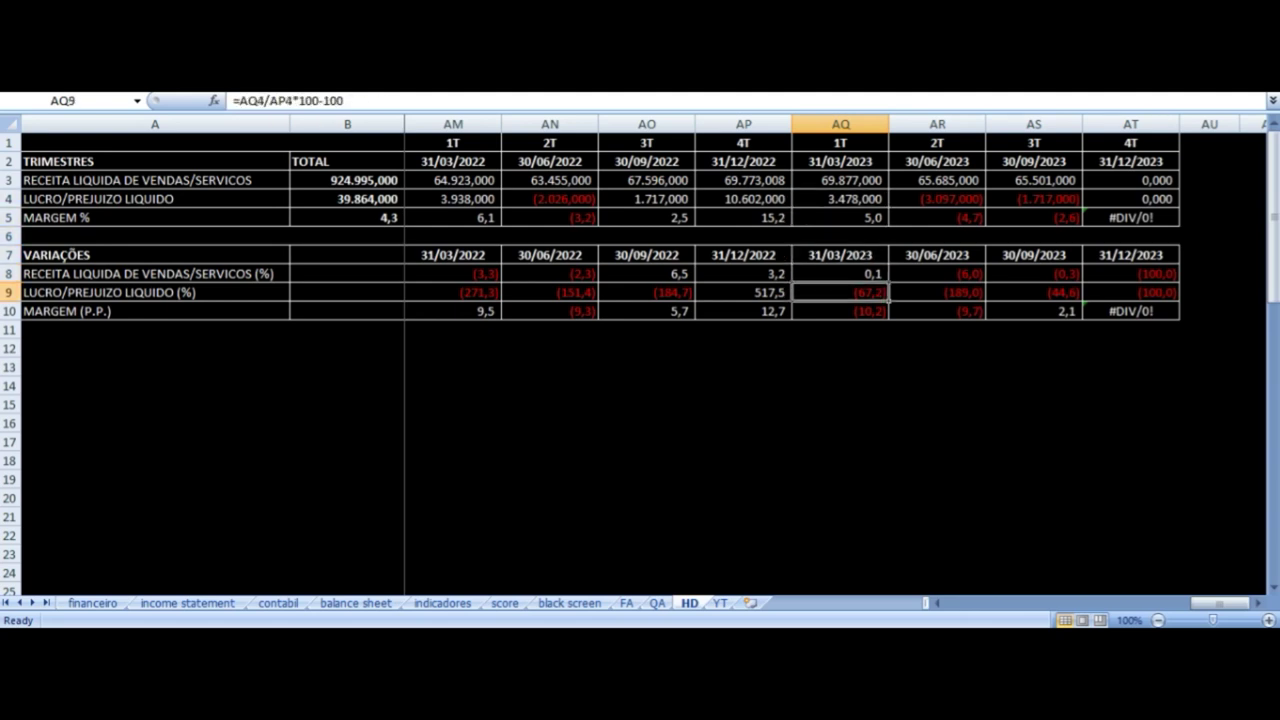
- Compare net profit (LUCRO/PREJUIZO LIQUIDO) between the quarters 31/12/2022 and 31/03/2023
key("Up")
key("Up")
key("Up")
key("Up")
key("Up")
key("Left")
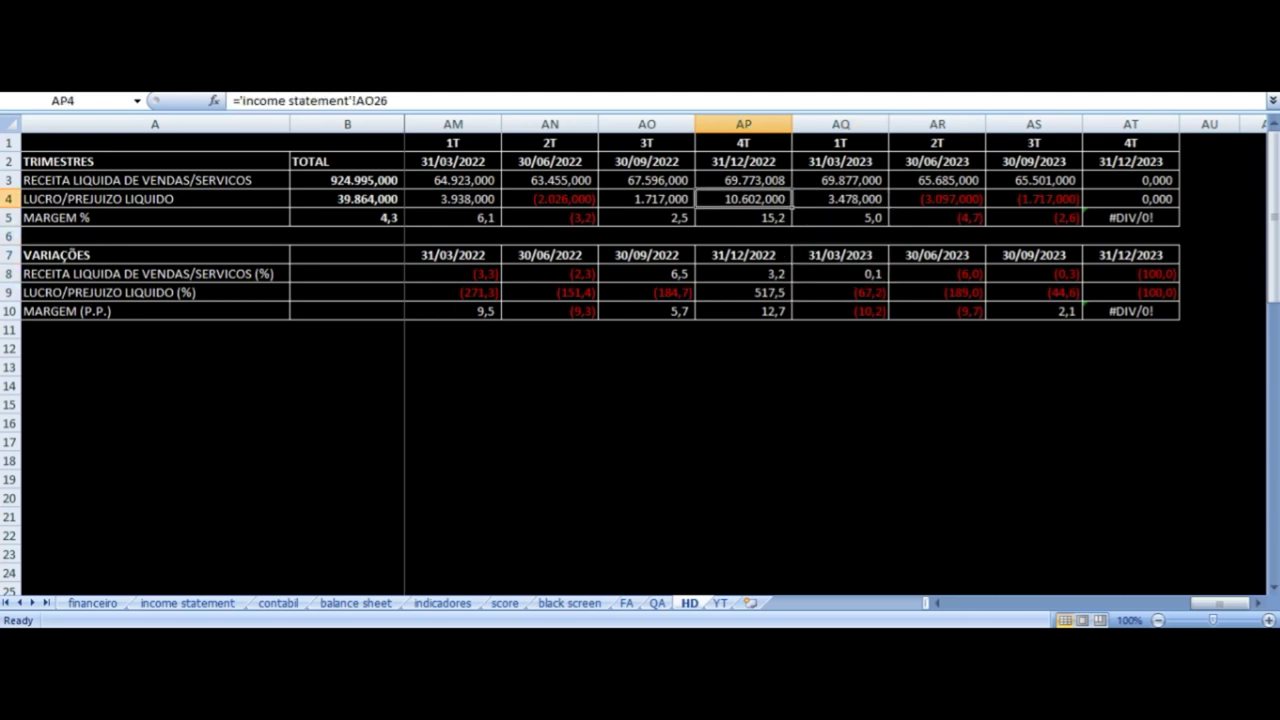
key("Right")
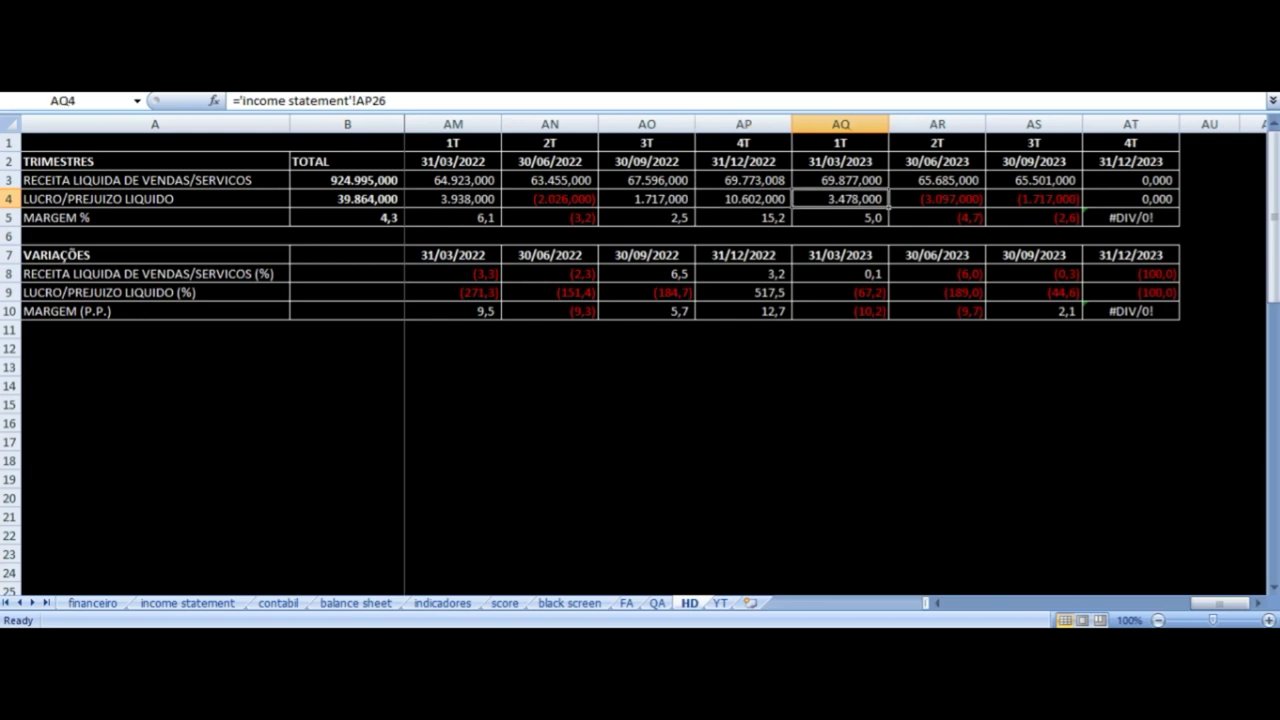
- Move to the 30/06/2023 quarter and examine its net revenue and the percentage variation of that revenue
key("Up")
key("Up")
key("Up")
key("Down")
key("Up")
key("Right")
key("Down")
key("Down")
key("Down")
key("Down")
key("Down")
key("Down")
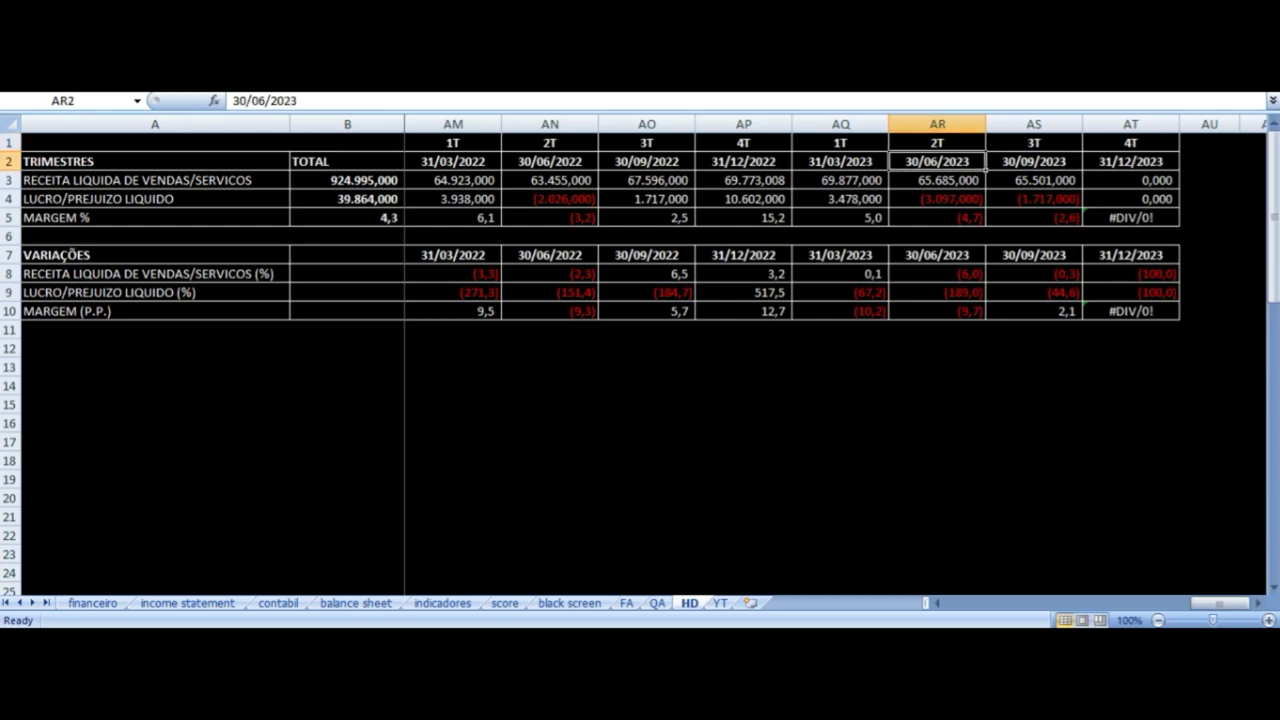
key("Down")
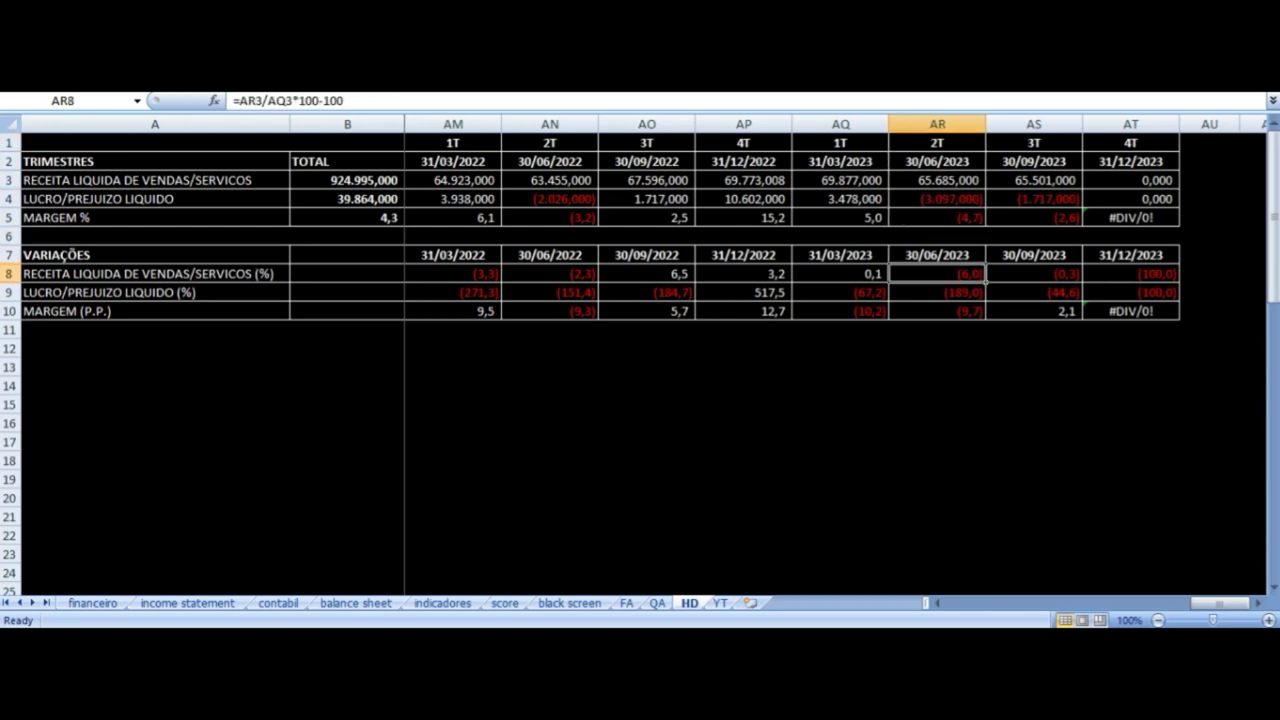
- Compare the 30/06/2023 net result with the 31/03/2023 quarter, returning to the quarter's date heading
key("Up")
key("Up")
key("Up")
key("Up")
key("Left")
key("Right")
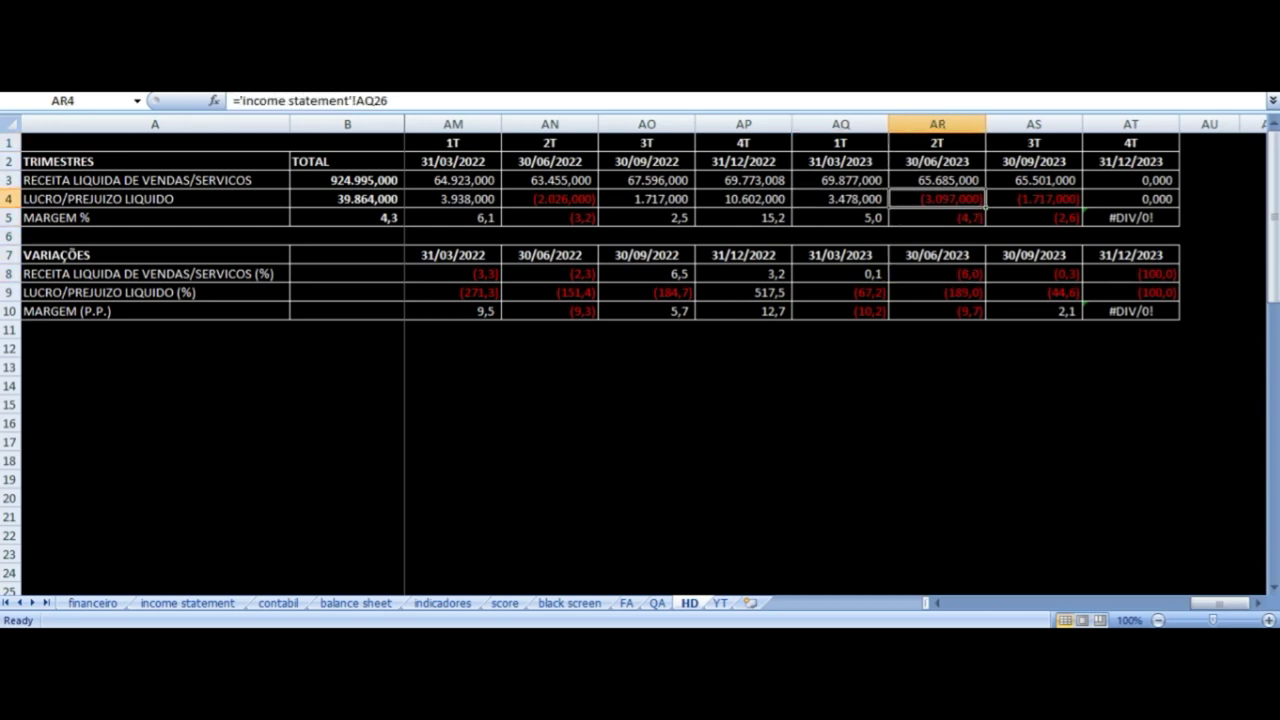
key("Up")
key("Up")
key("Up")
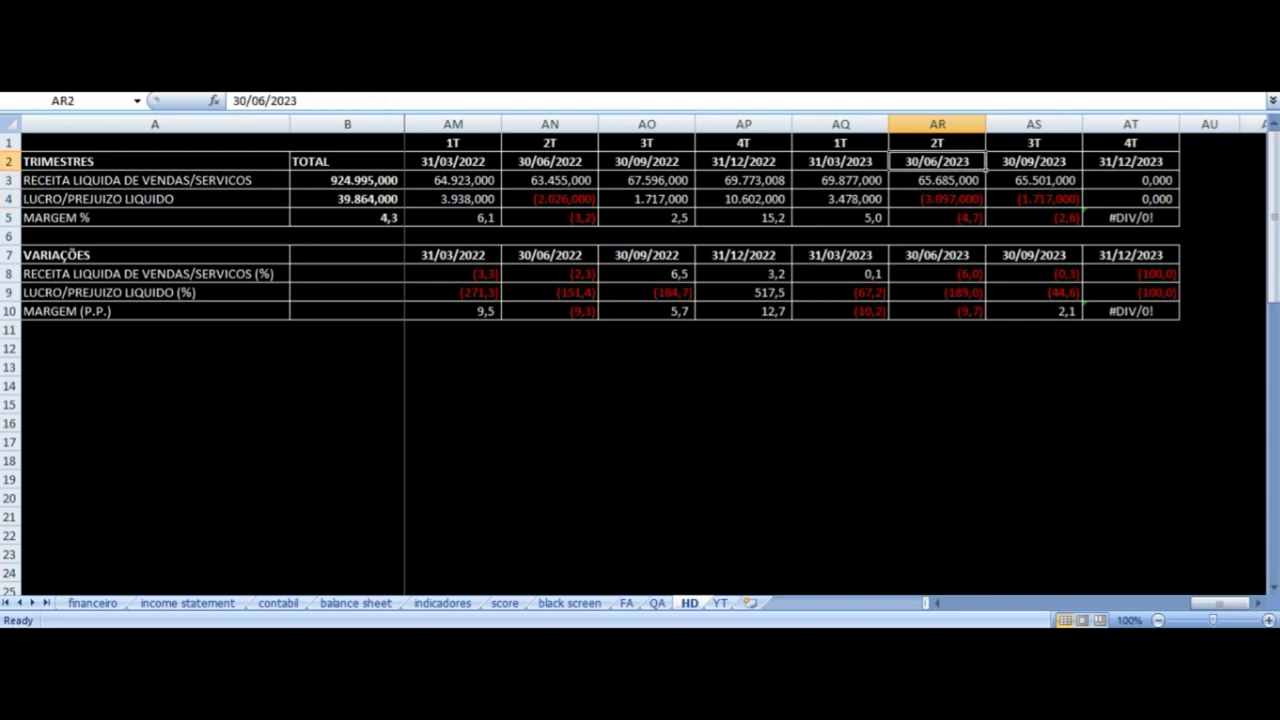
- Examine the 30/09/2023 quarter's revenue and compare its net result with the 30/06/2023 quarter
key("Right")
key("Down")
key("Down")
key("Down")
key("Down")
key("Up")
key("Left")
key("Right")
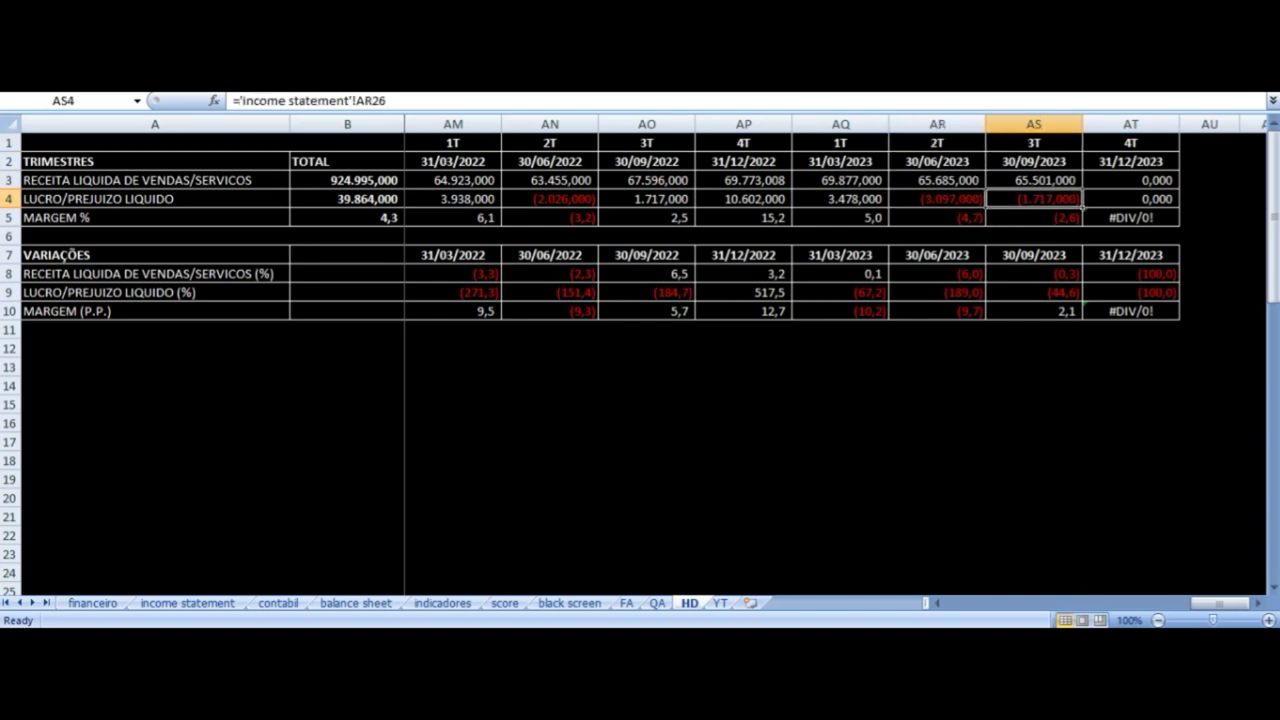
key("Left")
key("Right")
- Check the 30/09/2023 variation figures and review the net results of the three 2023 quarters, ending on 30/09/2023
key("Down")
key("Down")
key("Down")
key("Down")
key("Up")
key("Up")
key("Up")
key("Up")
key("Left")
key("Left")
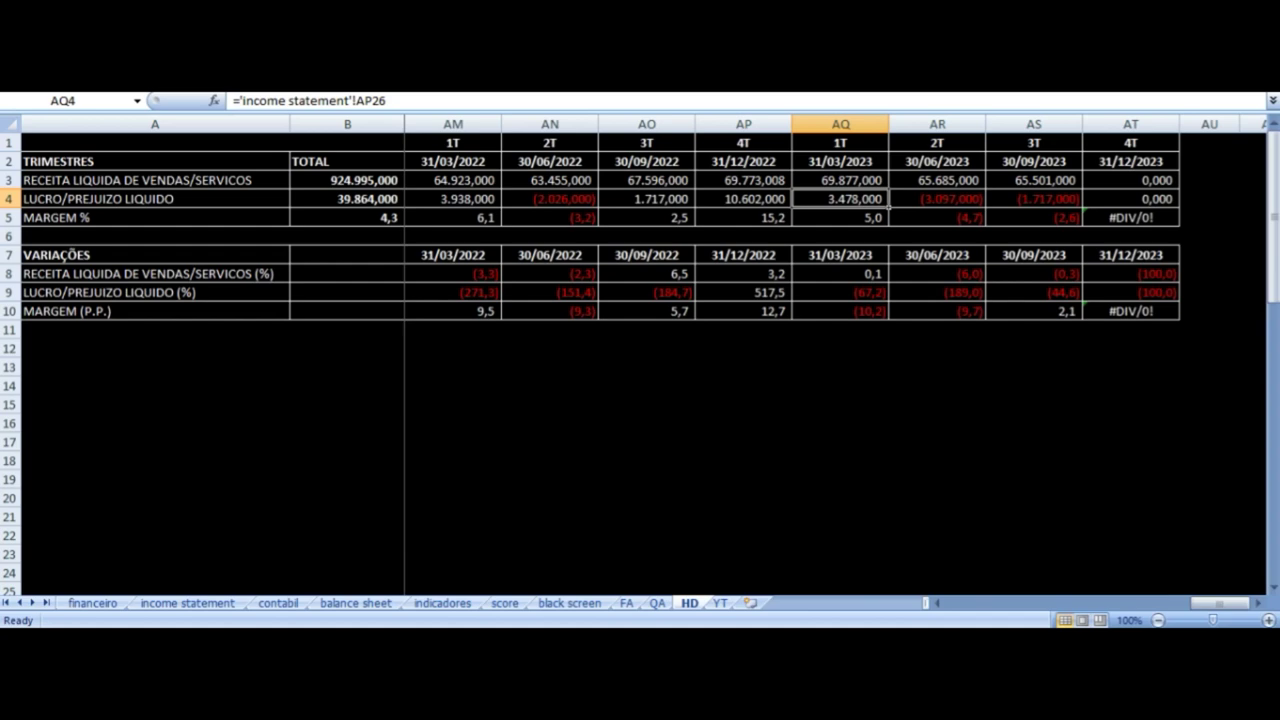
key("Right")
key("Right")
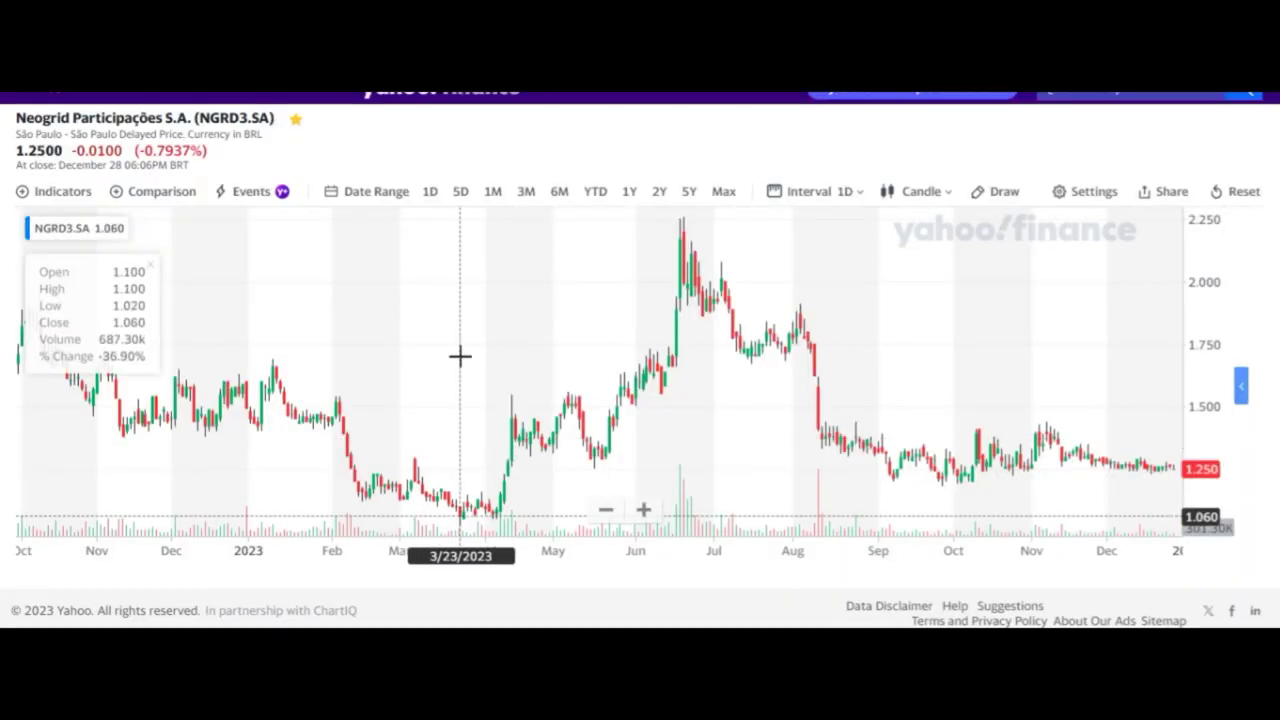
- Return to the Yahoo Finance NGRD3.SA chart and zoom out to show prices back to about October 2021
scroll(459, 356, "down", 5)
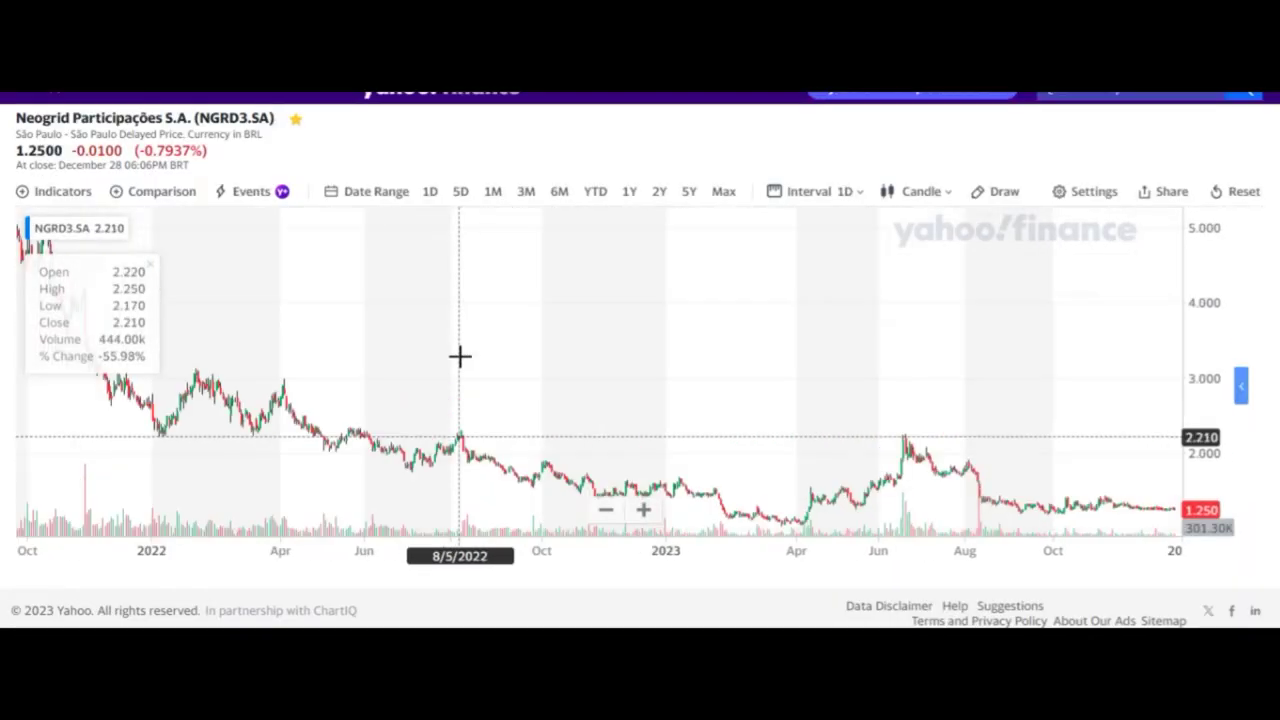
scroll(459, 356, "down", 1)
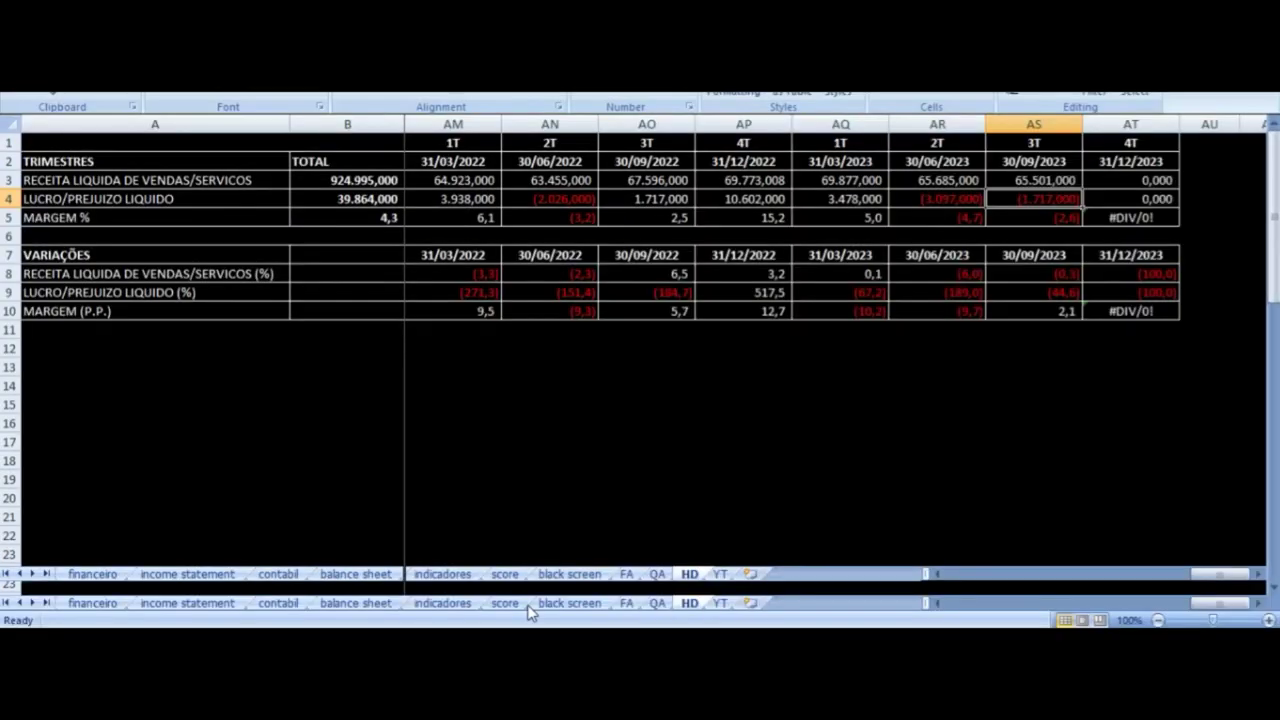
- Return to the Excel HD sheet and trace the quarterly table back from 30/06/2022 to the 31/03/2020 quarter
left_click(549, 180)
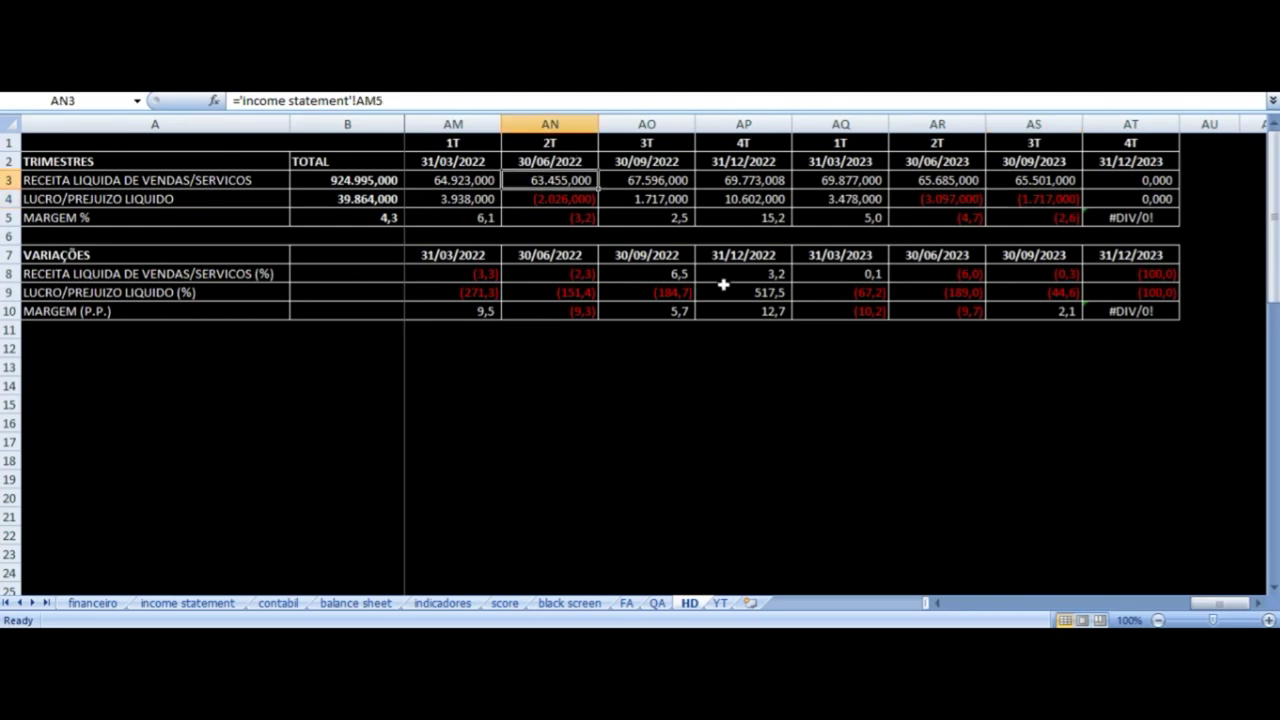
key("Left")
key("Left")
key("Left")
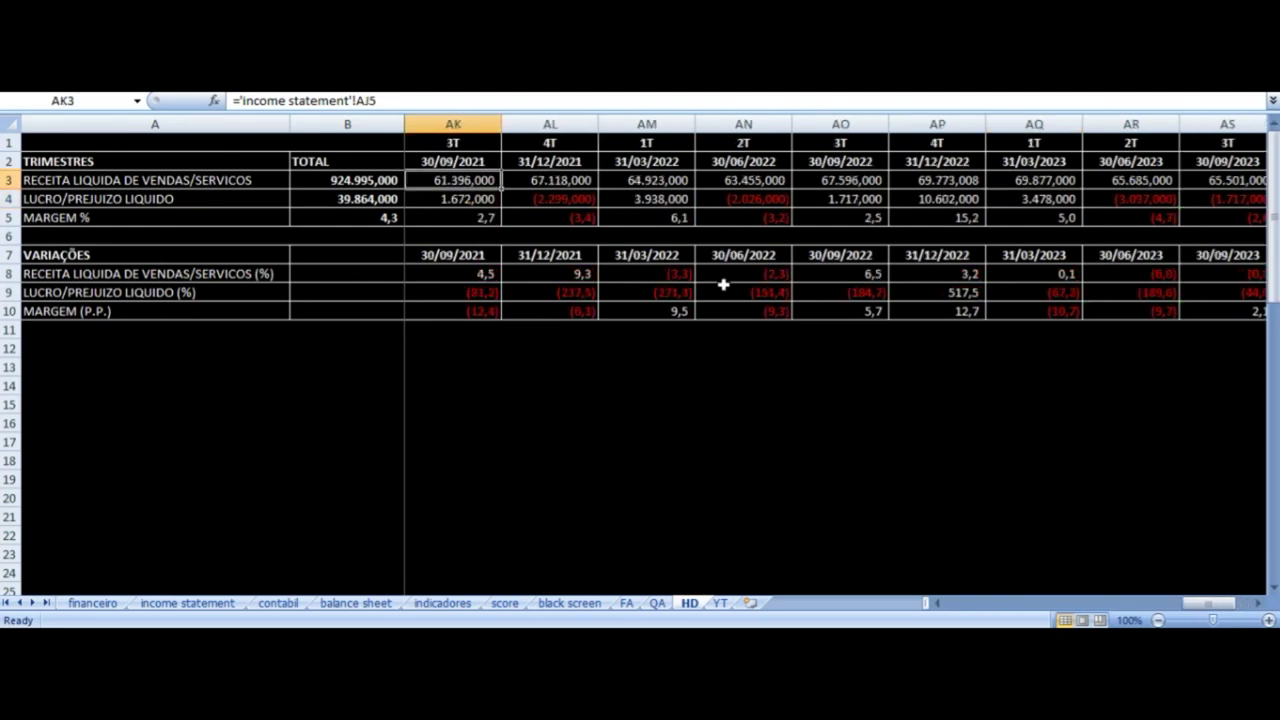
key("Up")
key("Left")
key("Left")
key("Left")
key("Left")
key("Left")
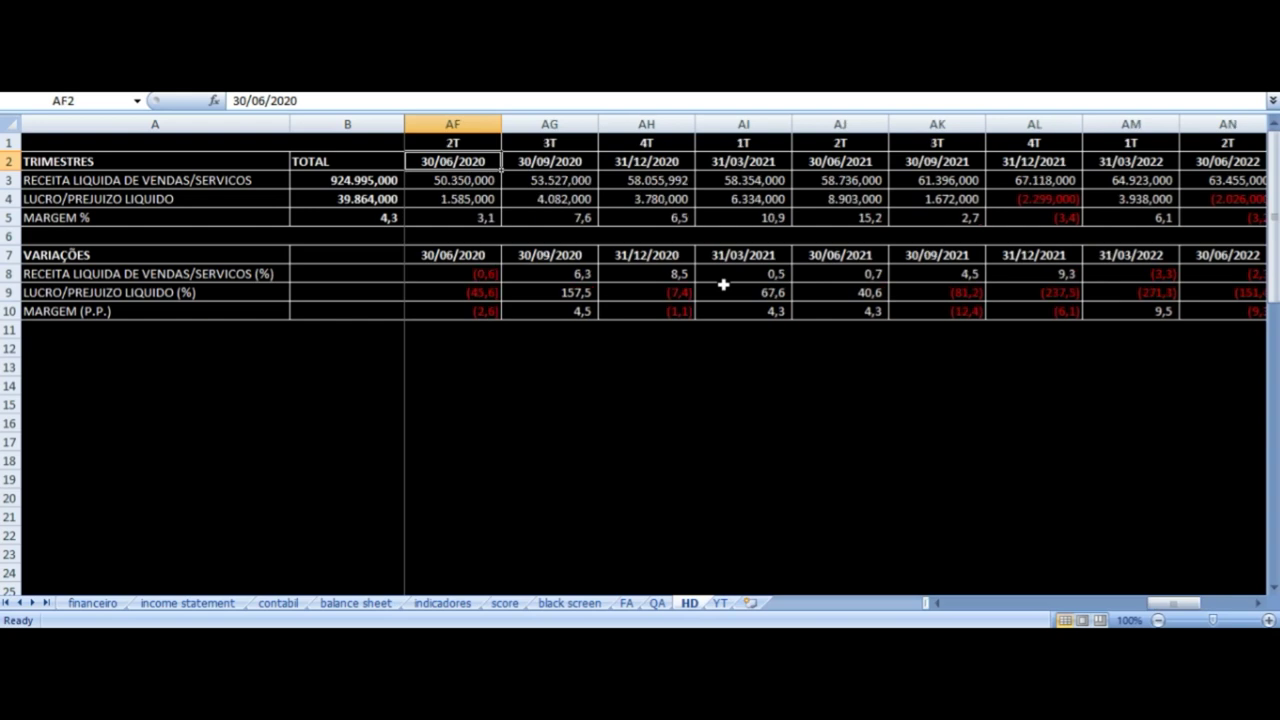
key("Left")
- Follow the quarter headings forward from 31/03/2020 to 31/03/2021 and select that quarter's net revenue
key("Right")
key("Right")
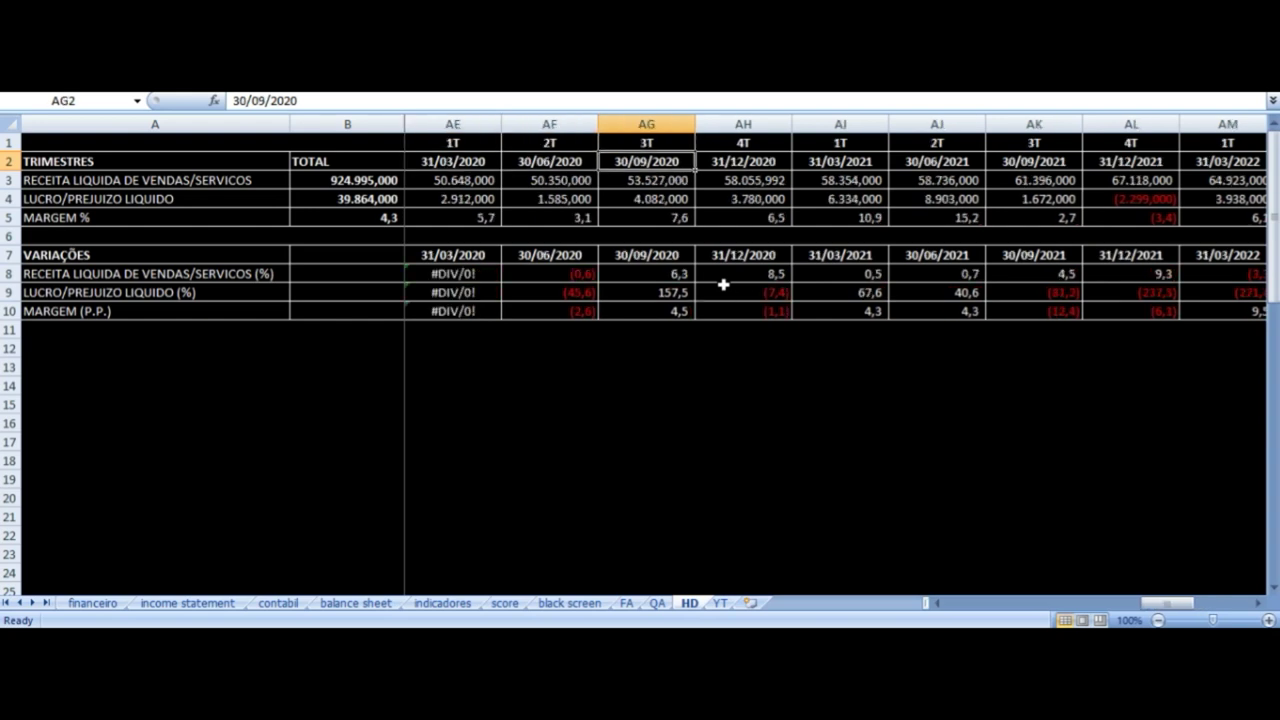
key("Right")
key("Right")
key("Down")
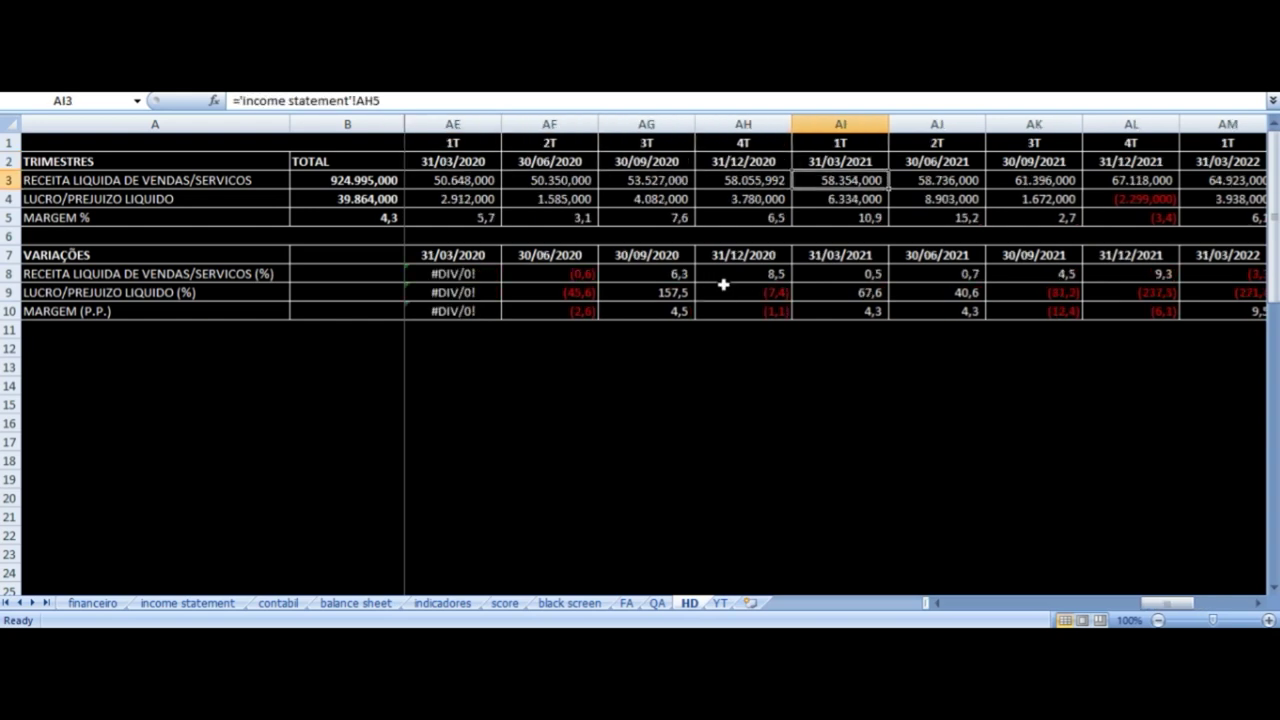
- Compare the quarterly net revenue across 2020 and the first half of 2021
key("Left")
key("Left")
key("Left")
key("Left")
key("Right")
key("Right")
key("Right")
key("Right")
key("Right")
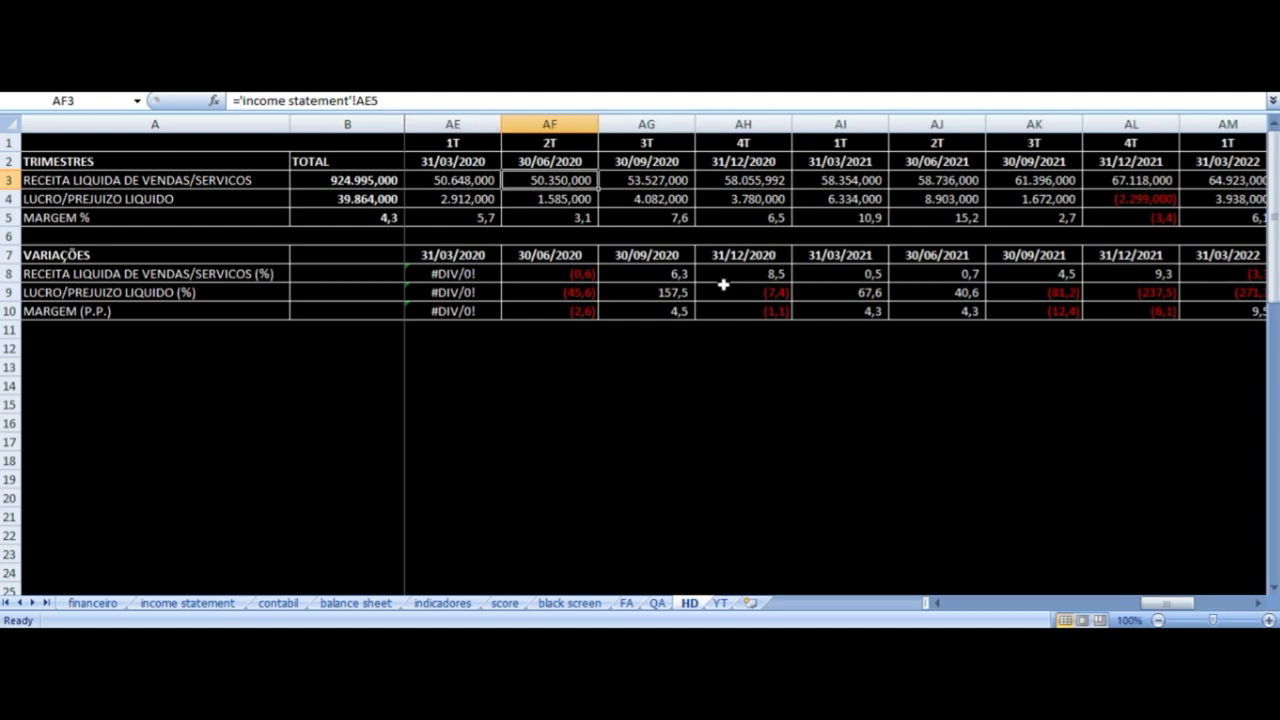
key("Left")
key("Left")
key("Right")
key("Right")
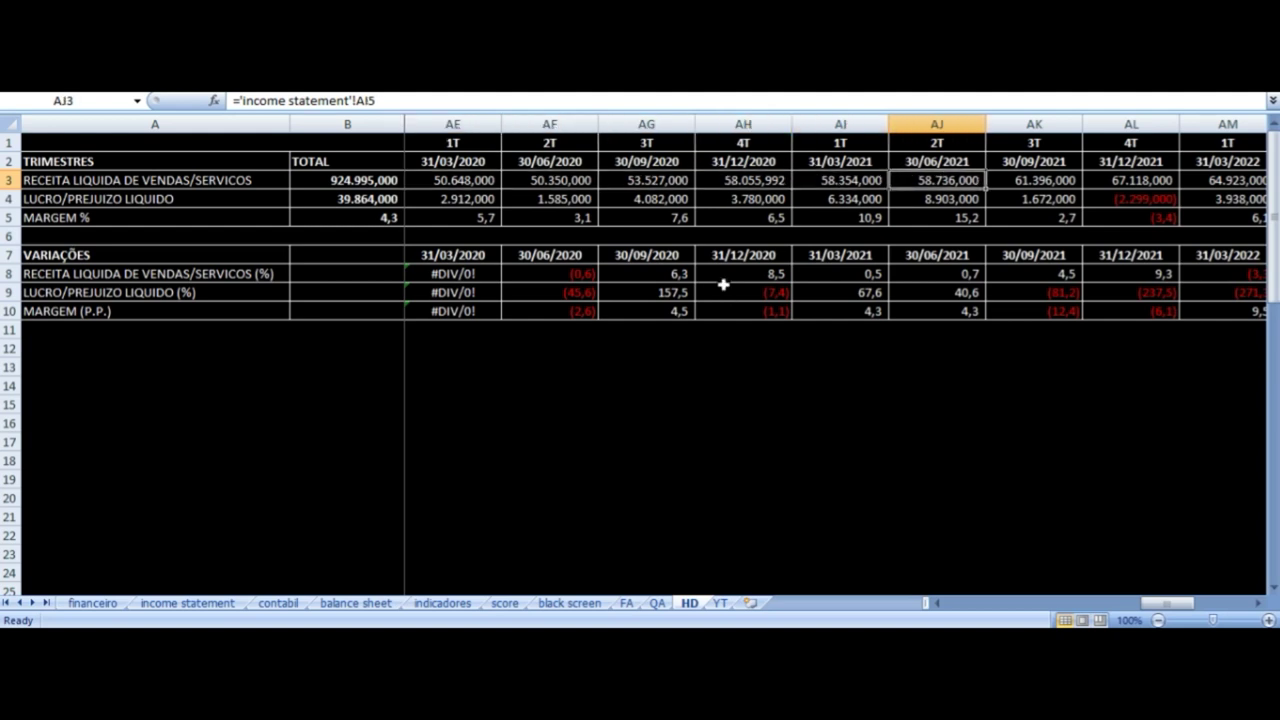
- Examine the 30/09/2021 quarter's heading and net revenue
key("Right")
key("Up")
key("Up")
key("Down")
key("Down")
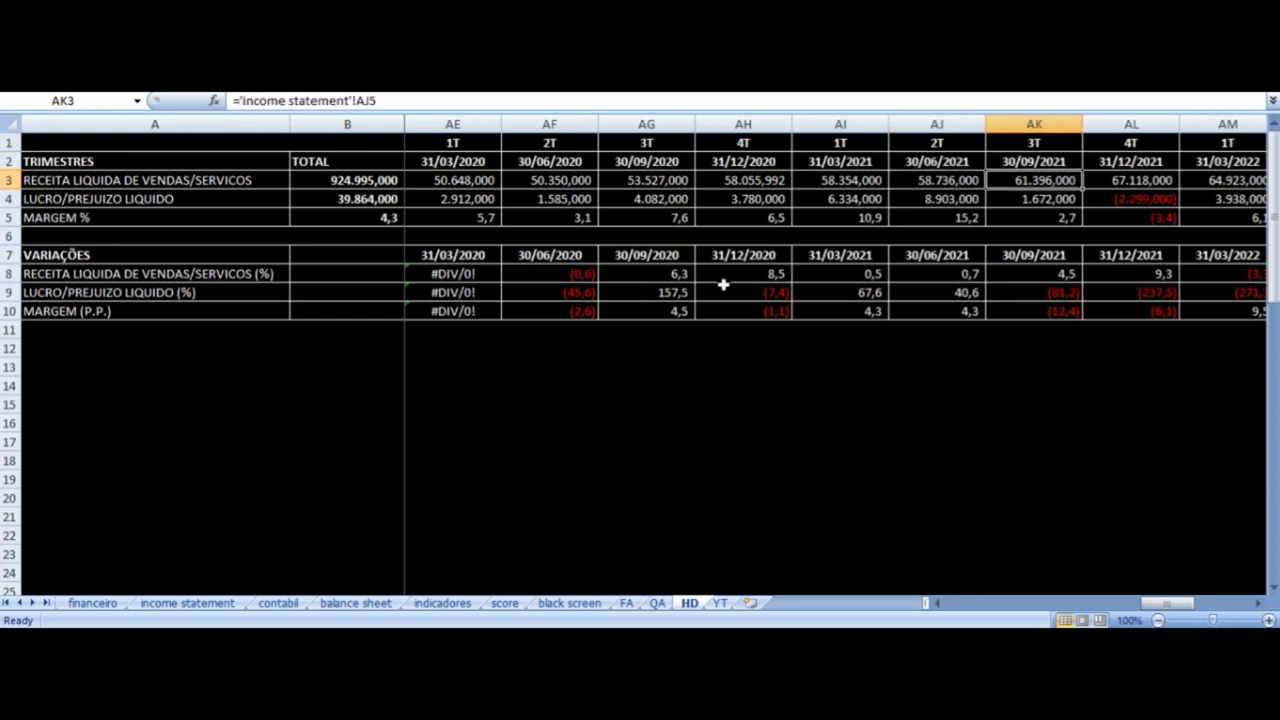
- Follow the net revenue row forward from 30/09/2021 to the 30/09/2023 quarter
key("Right")
key("Right")
key("Right")
key("Right")
key("Right")
key("Right")
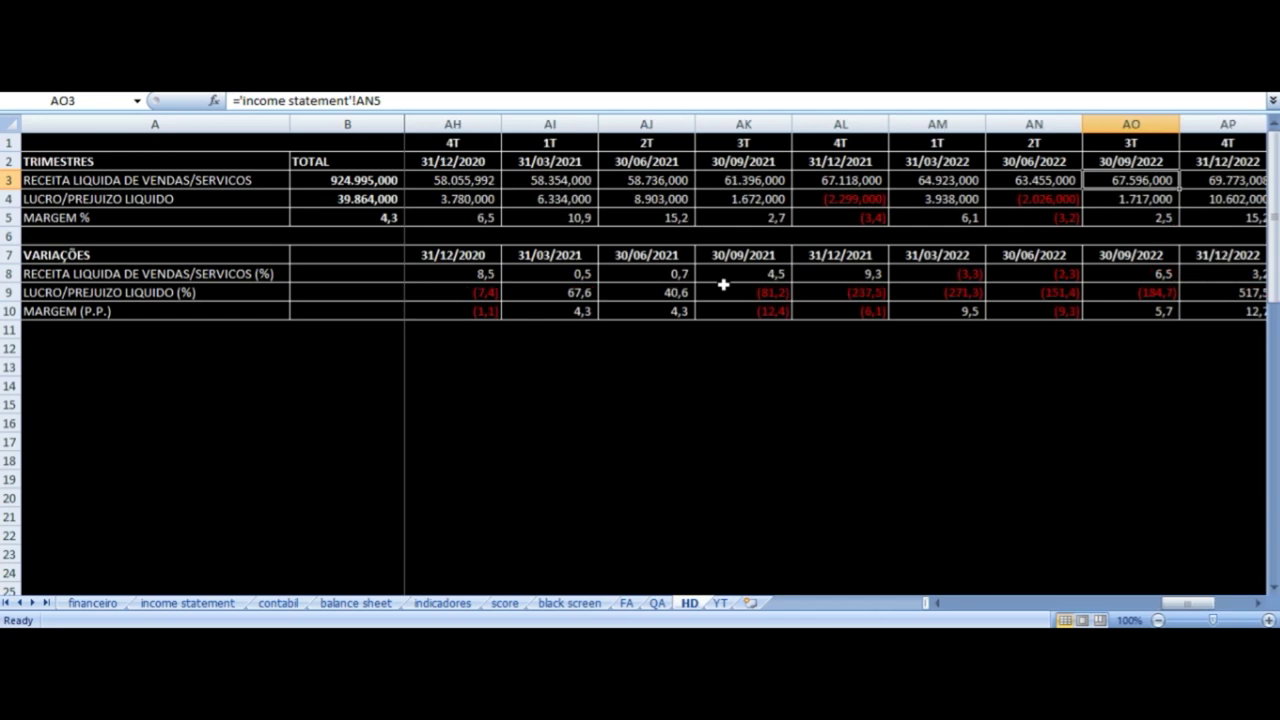
key("Right")
key("Right")
key("Right")
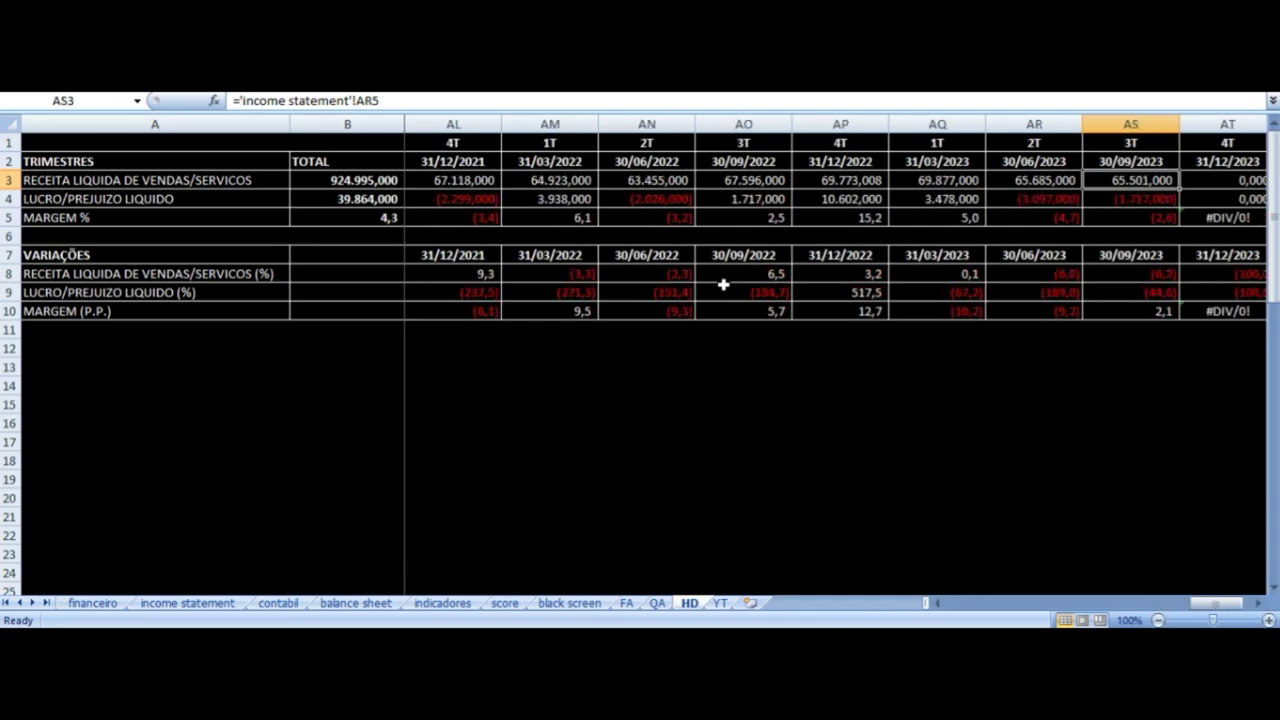
- Trace the net revenue row back from 30/09/2023 to the 31/03/2022 quarter
key("Left")
key("Left")
key("Left")
key("Left")
key("Left")
key("Left")
key("Left")
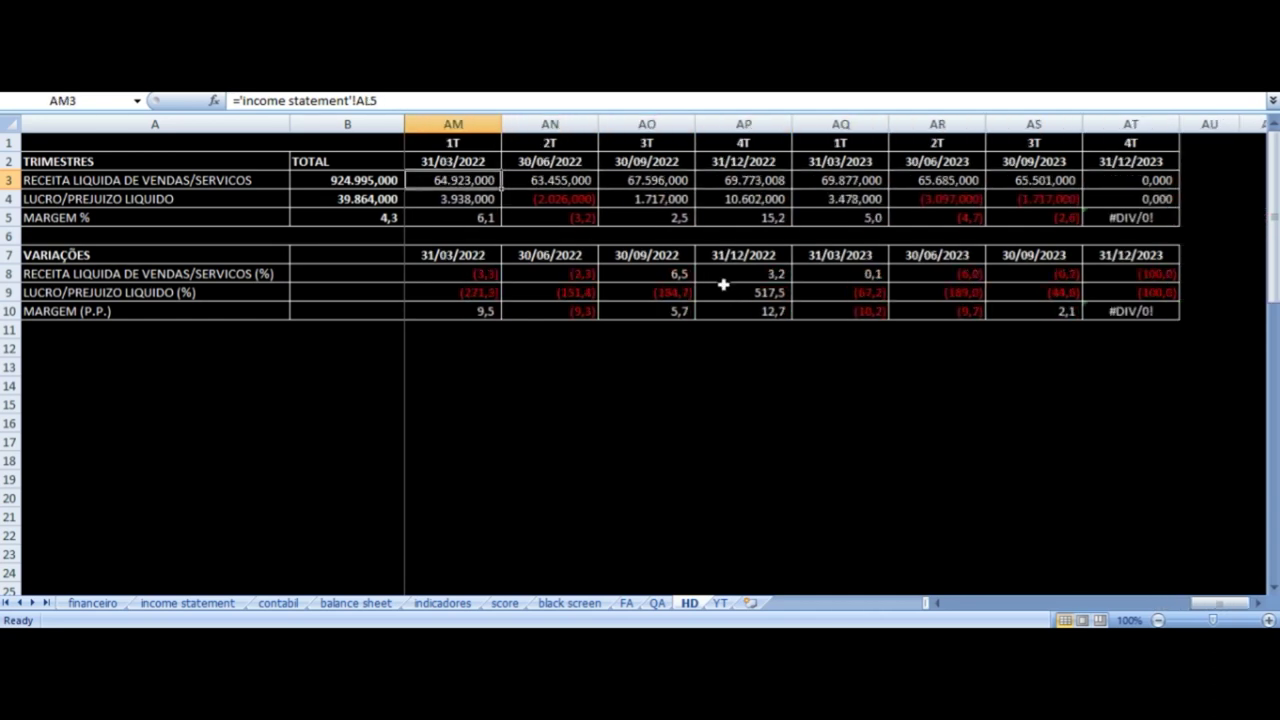
- Bring the SEMESTRES table into view for 1S-2020 through 2S-2023 and select the 2S-2021 heading
scroll(686, 326, "down", 6)
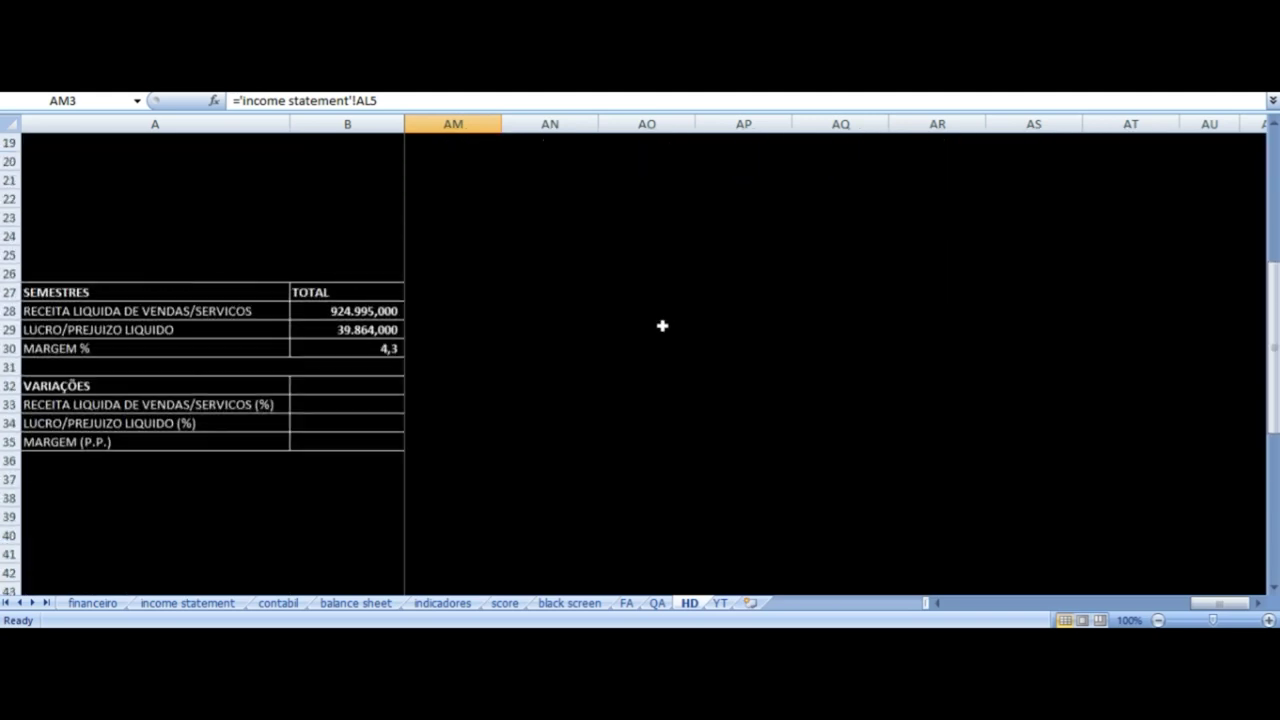
left_click(375, 257)
key("Right")
key("Right")
key("Down")
key("Down")
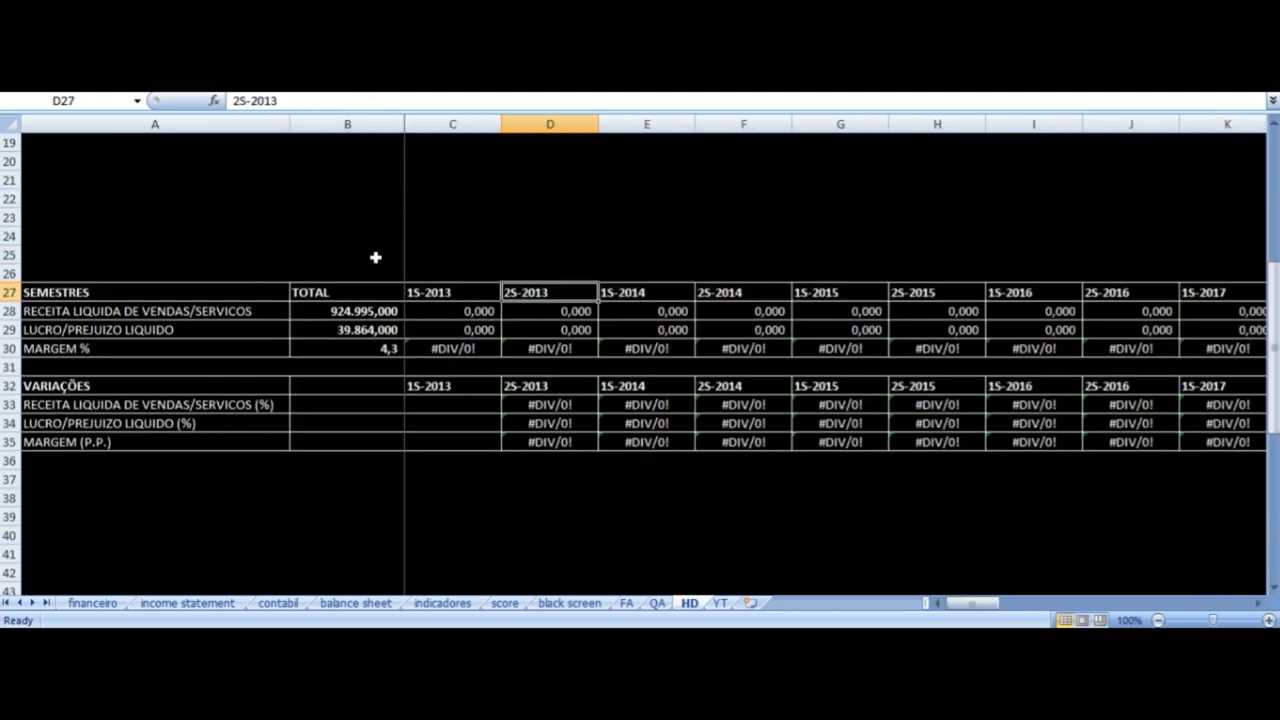
key("ctrl+Right")
key("Left")
key("Left")
key("Left")
key("Left")
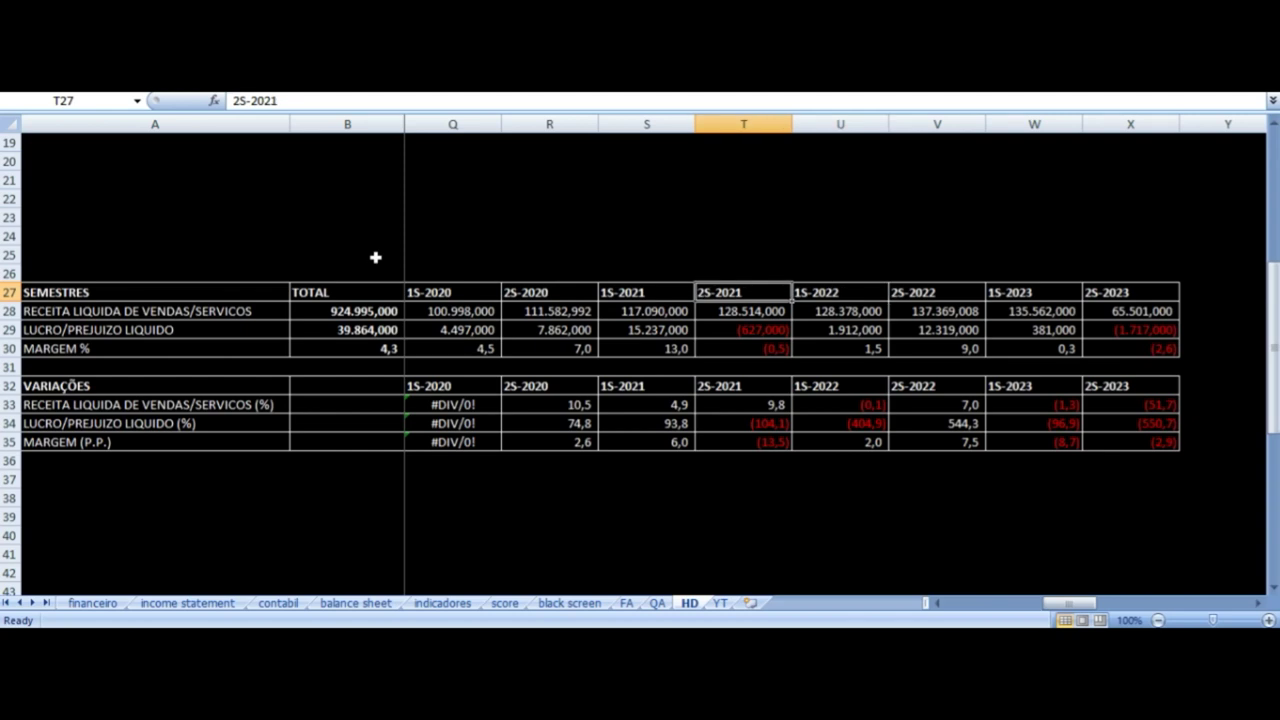
- Examine the 1S-2020 half-year's heading, net revenue and net profit in the SEMESTRES table
key("Left")
key("Left")
key("Left")
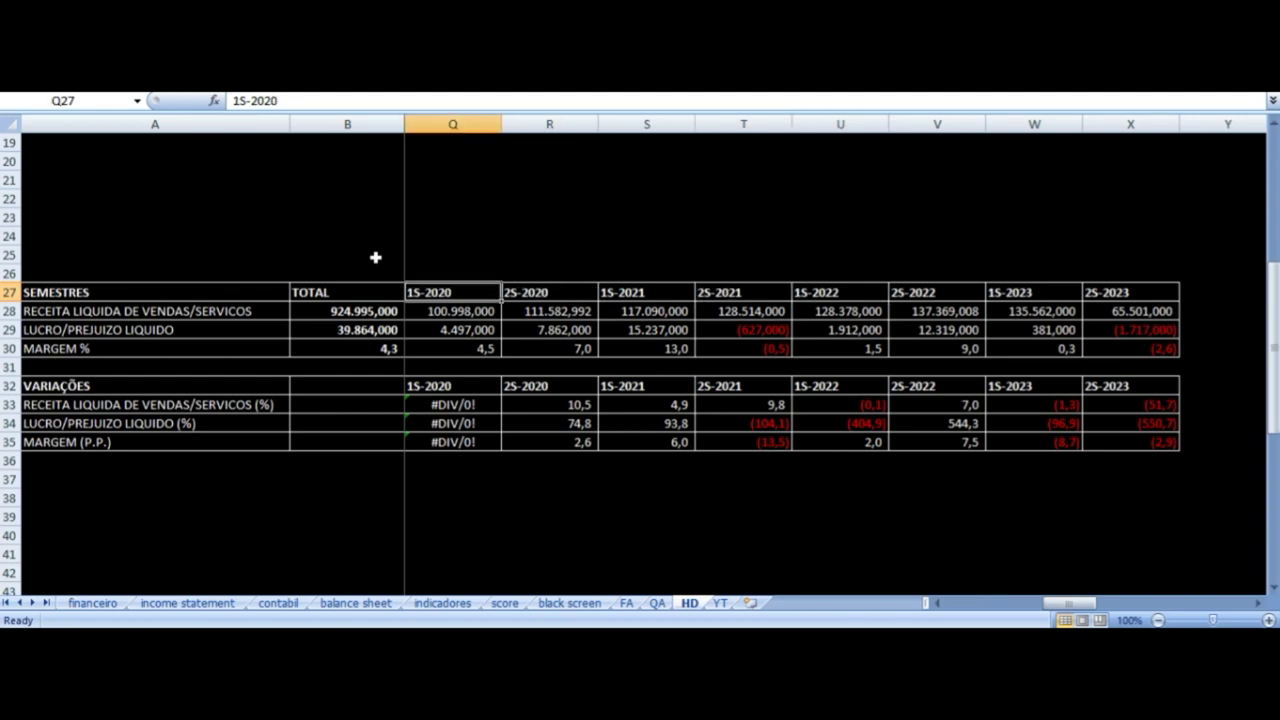
key("Down")
key("Down")
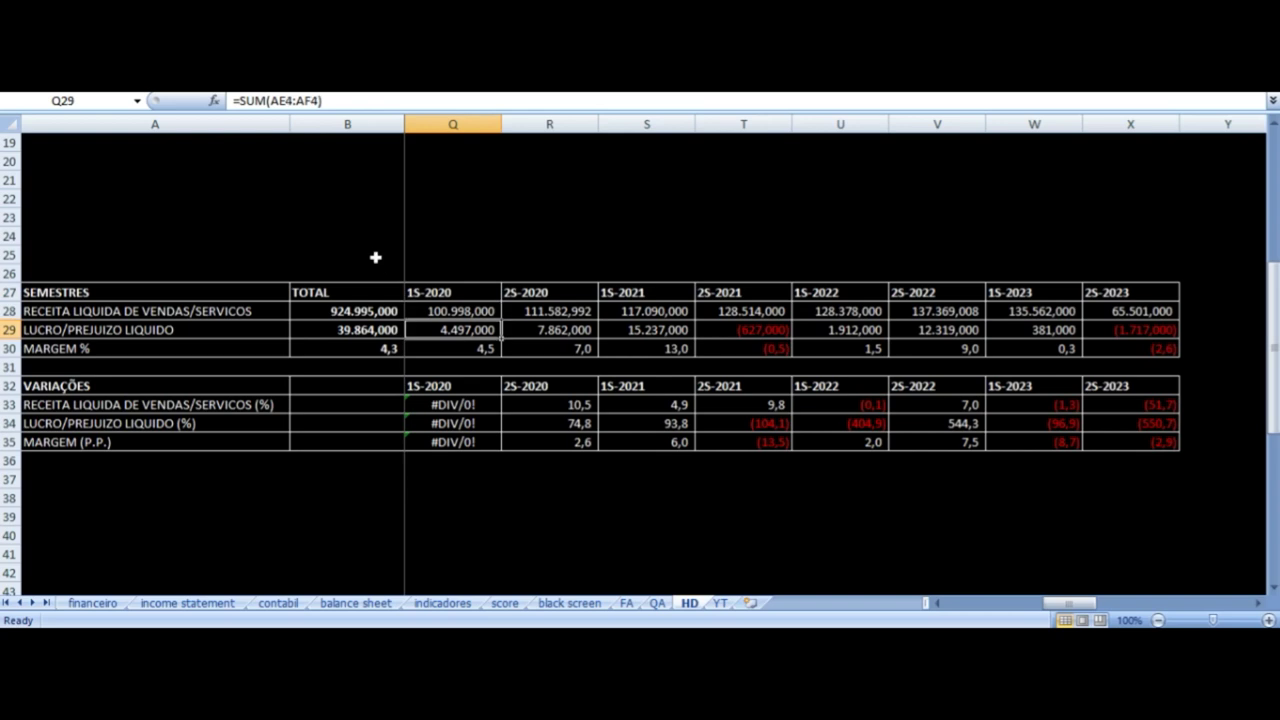
- Examine the 2S-2020 half-year's heading, net revenue and net profit
key("Right")
key("Up")
key("Up")
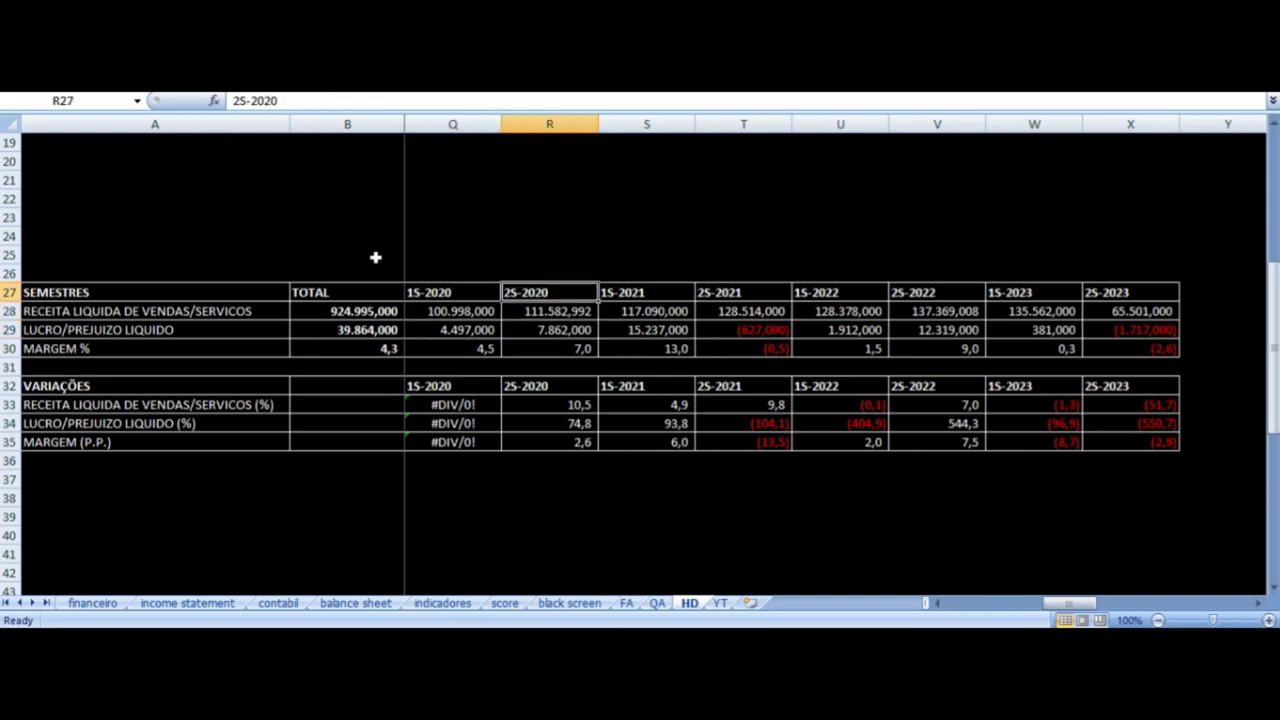
key("Down")
key("Down")
key("Up")
- Read down the 1S-2021 half-year from its revenue and profit to its percentage variations, and return to the main figures
key("Right")
key("Up")
key("Down")
key("Down")
key("Down")
key("Down")
key("Down")
key("Down")
key("Down")
key("Up")
key("Up")
key("Up")
key("Up")
key("Up")
- Compare the 2S-2020 and 1S-2021 half-years' net profit and net revenue
key("Left")
key("Right")
key("Left")
key("Up")
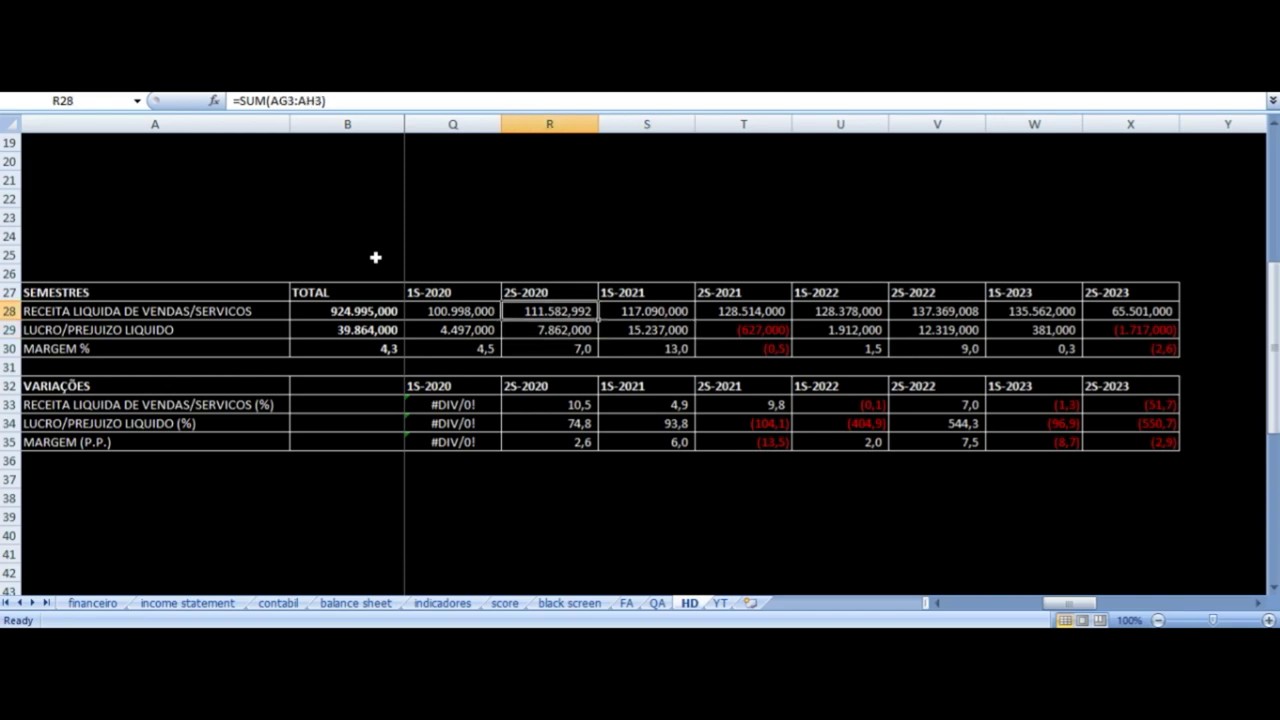
key("Right")
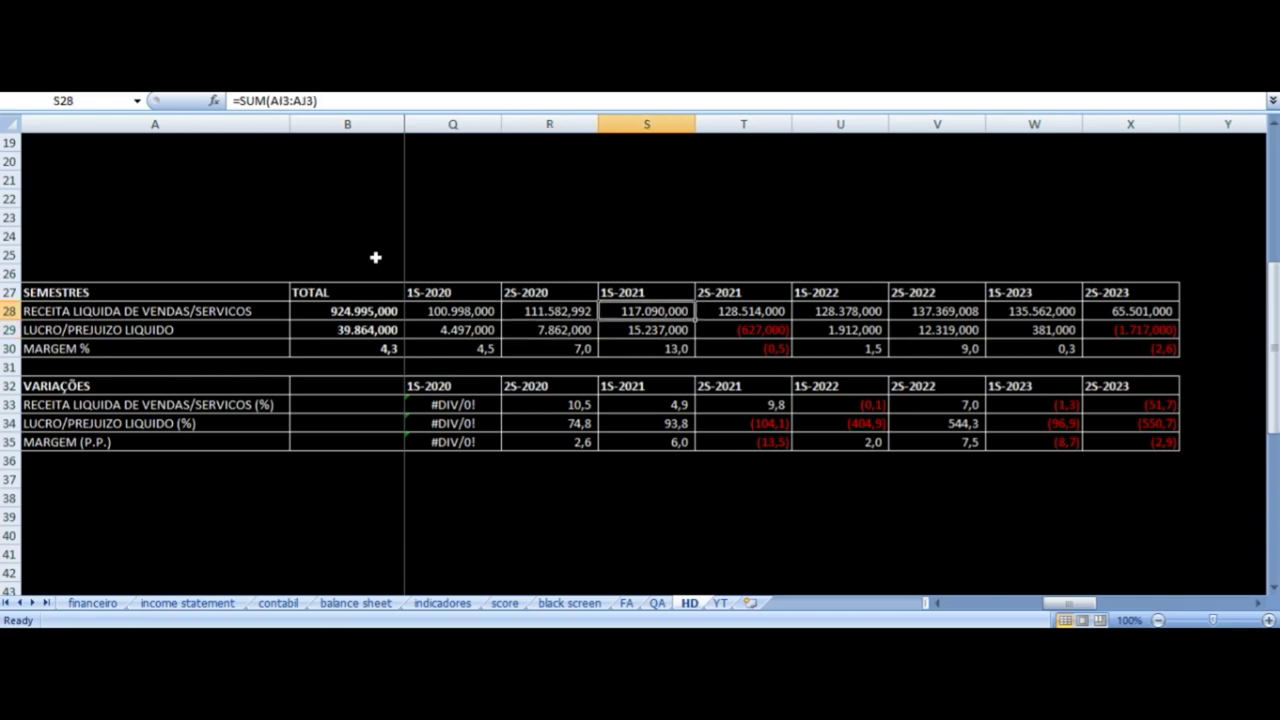
- Compare the 2S-2021 half-year's net revenue with 1S-2021 and examine its net profit or loss
key("Right")
key("Down")
key("Up")
key("Up")
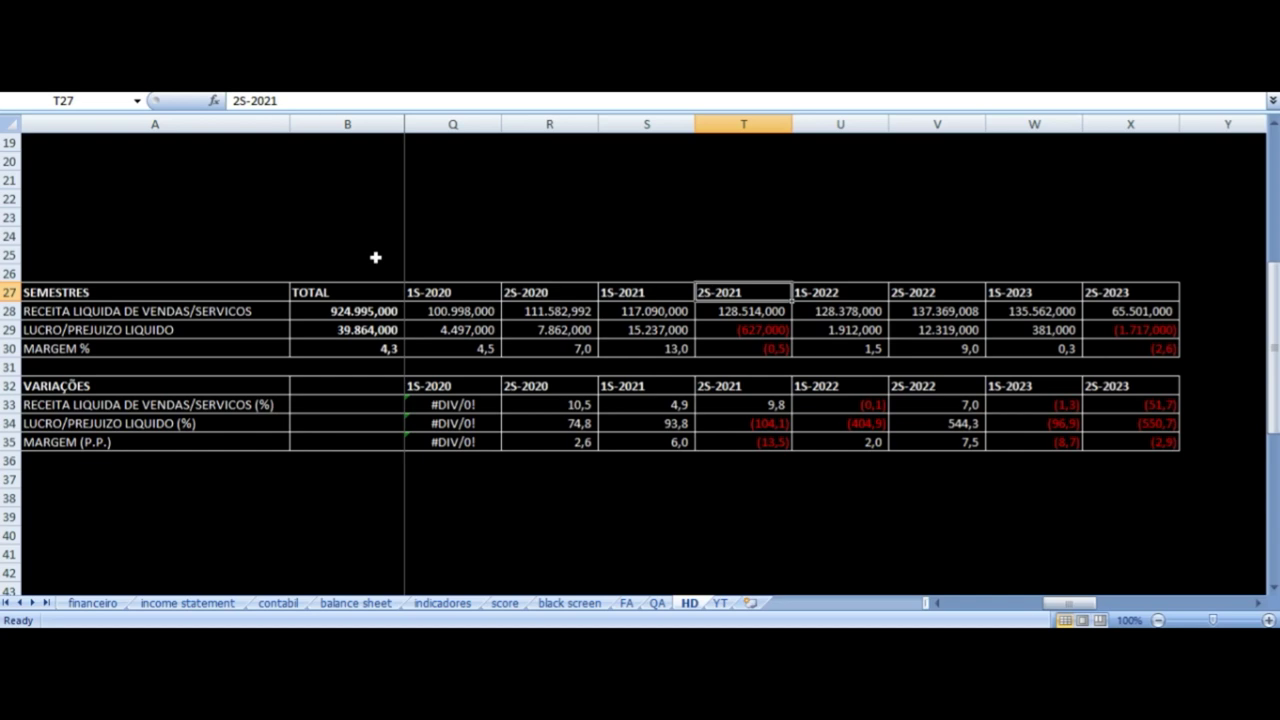
key("Down")
key("Left")
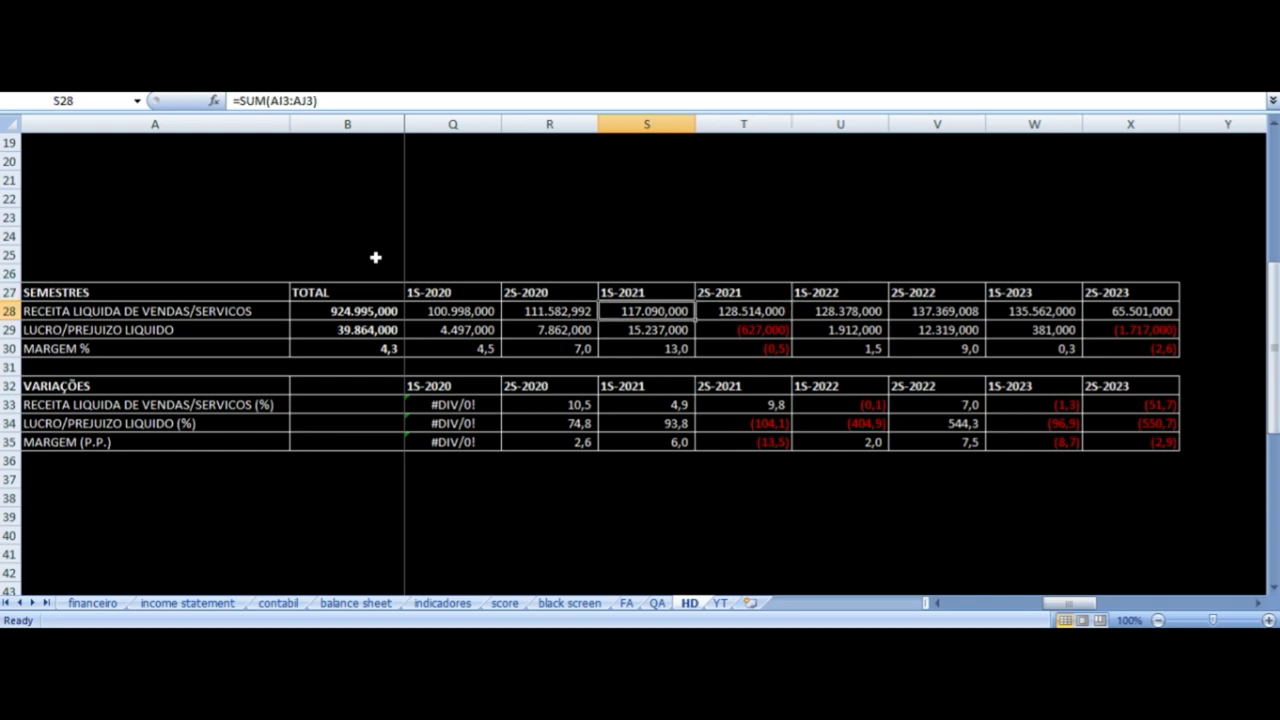
key("Right")
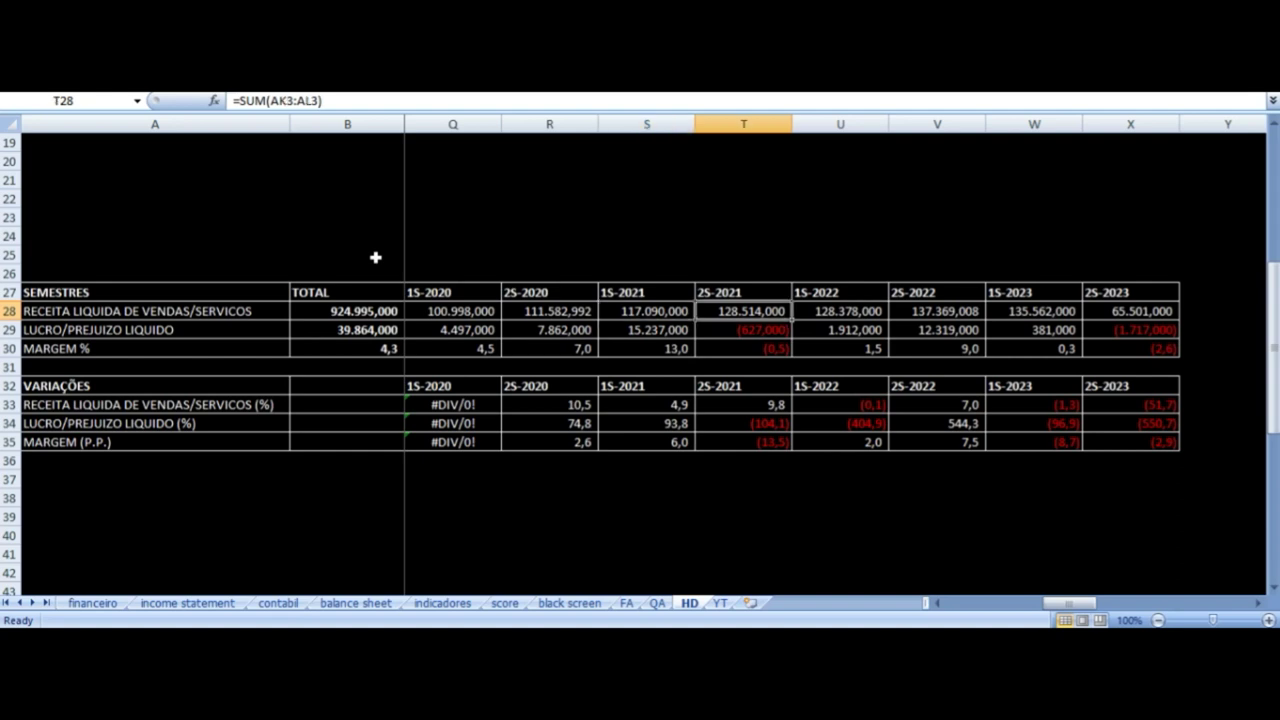
key("Down")
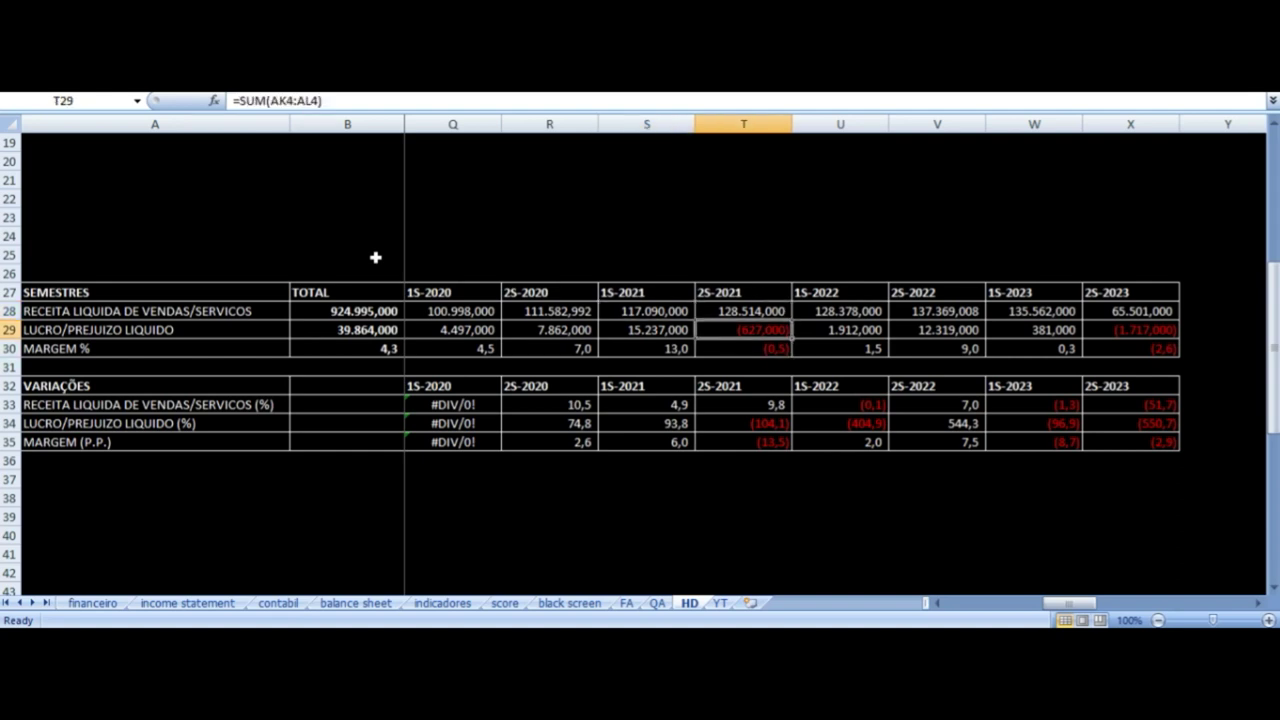
- Examine the 1S-2022 half-year's net revenue and its percentage variation in the VARIAÇÕES table
key("Right")
key("Up")
key("Up")
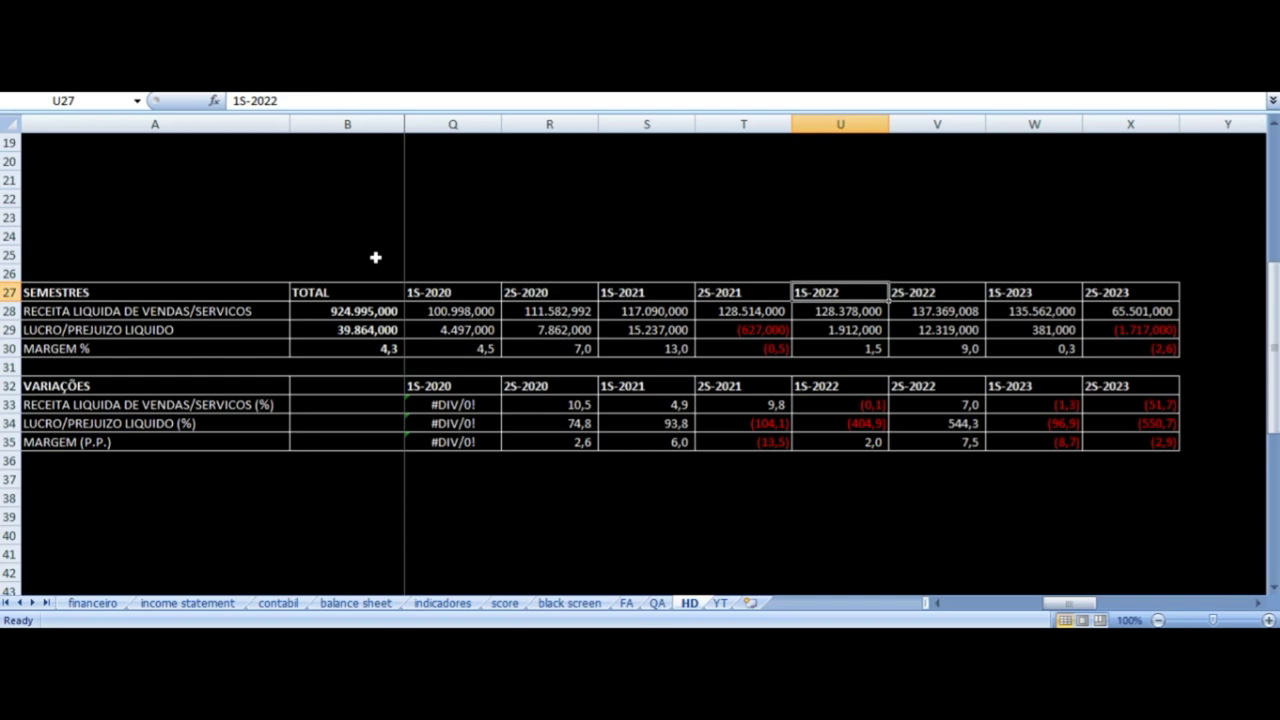
key("Down")
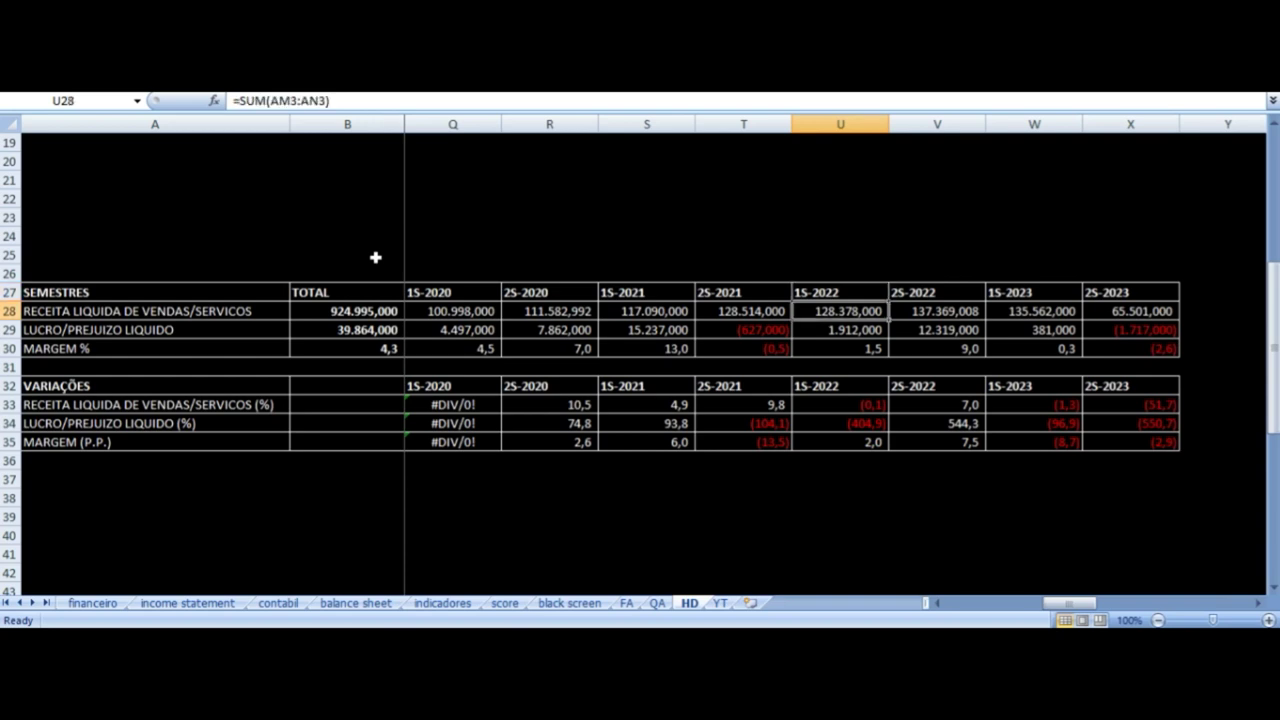
key("Down")
key("Down")
key("Down")
key("Down")
key("Down")
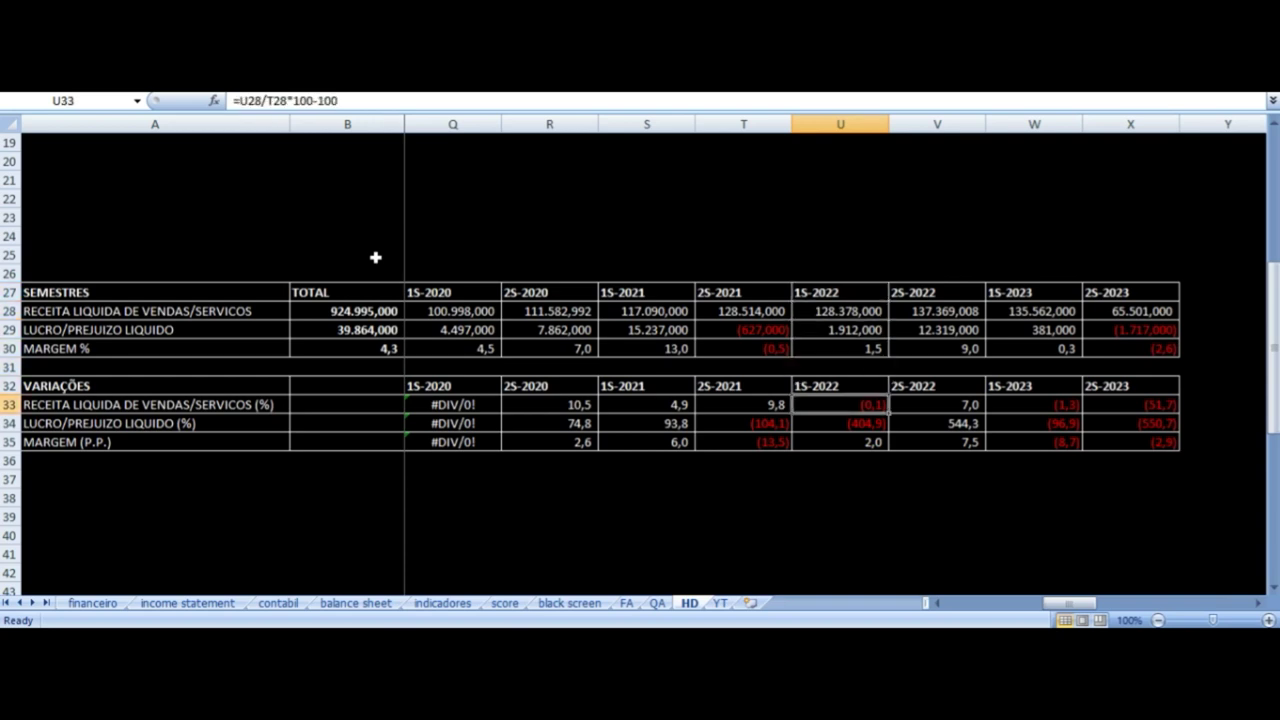
key("Up")
key("Up")
key("Up")
key("Up")
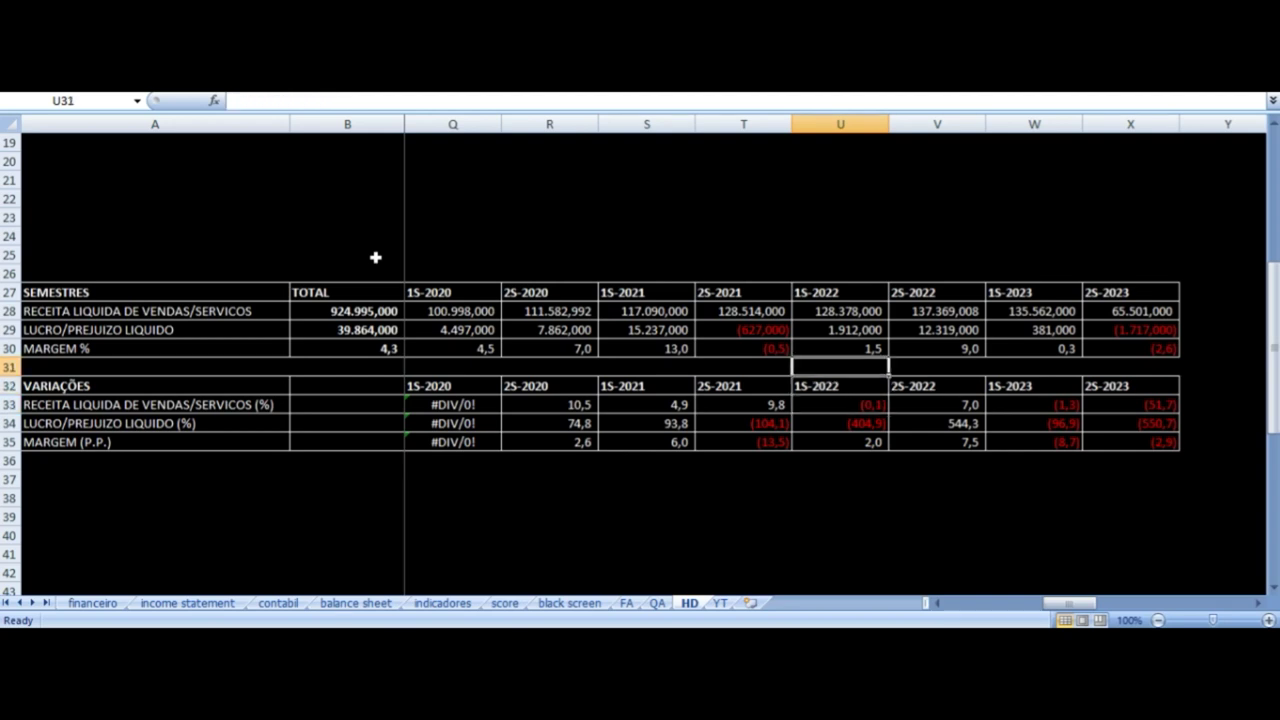
- Examine the 2S-2022 half-year's figures down to its net revenue and net profit variations
key("Right")
key("Up")
key("Up")
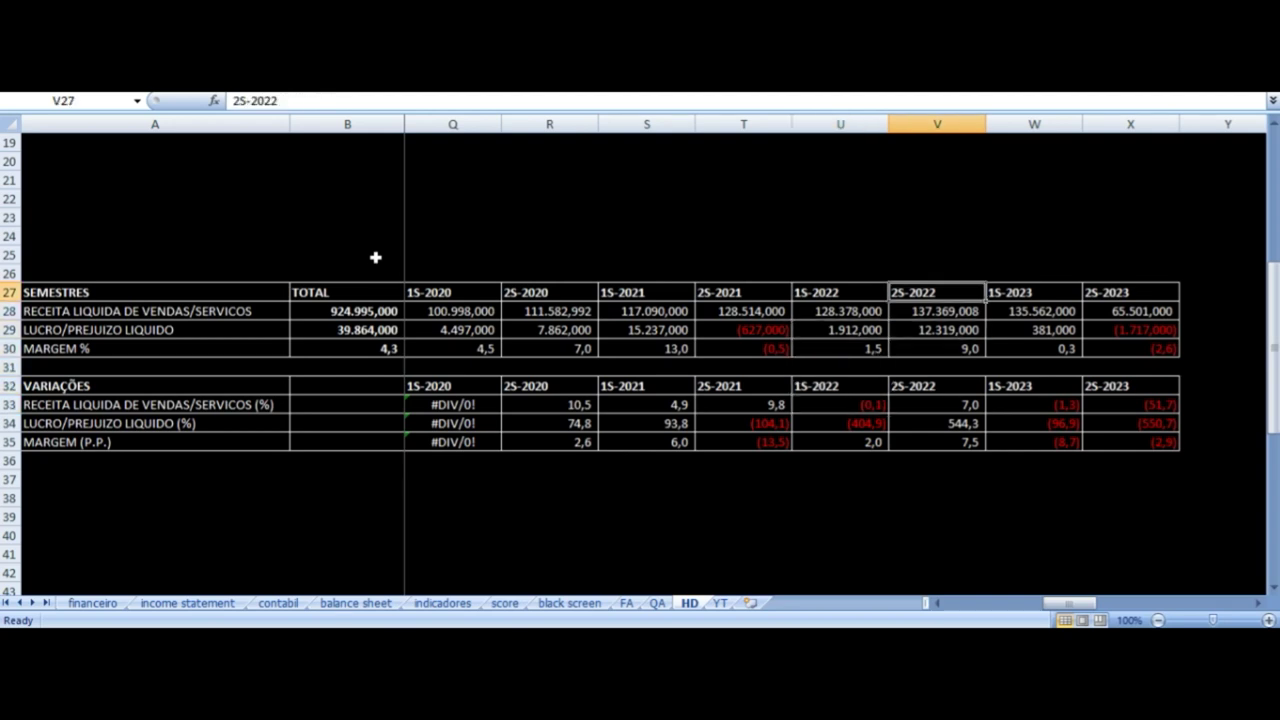
key("Down")
key("Down")
key("Down")
key("Down")
key("Down")
key("Down")
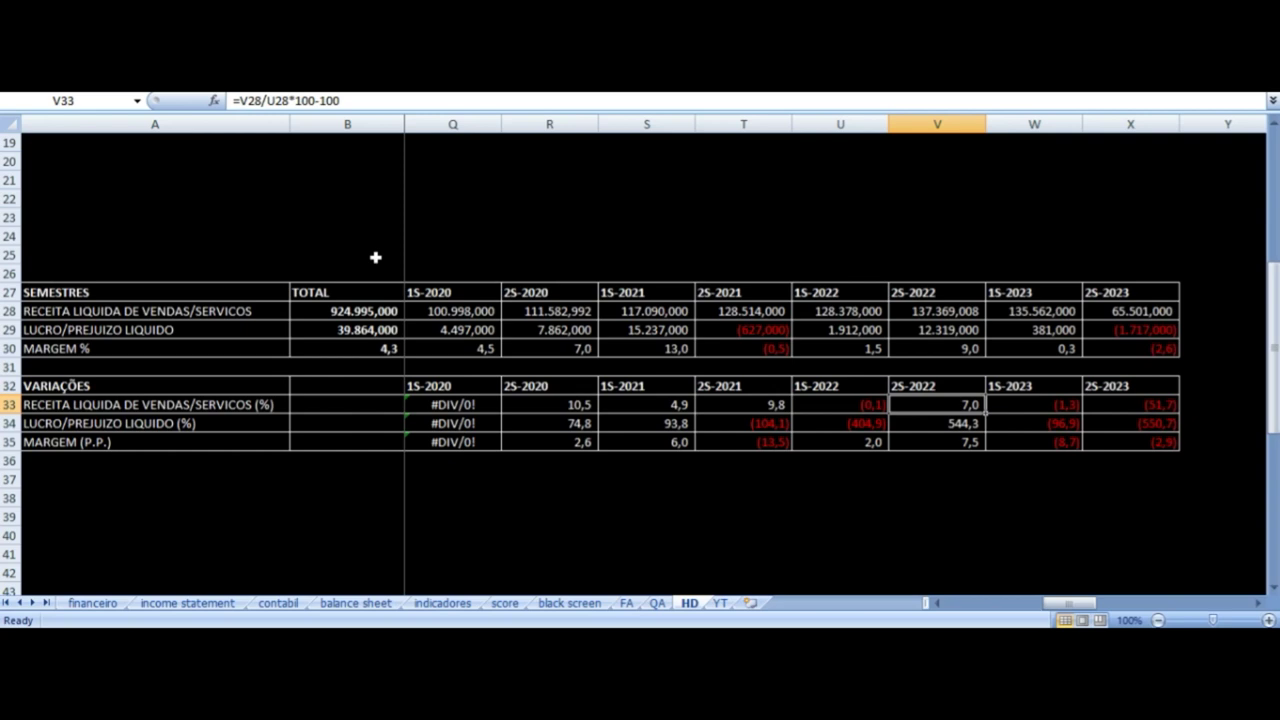
key("Down")
- Compare the net profit of the 1S-2022 and 2S-2022 half-years
key("Up")
key("Up")
key("Up")
key("Up")
key("Up")
key("Left")
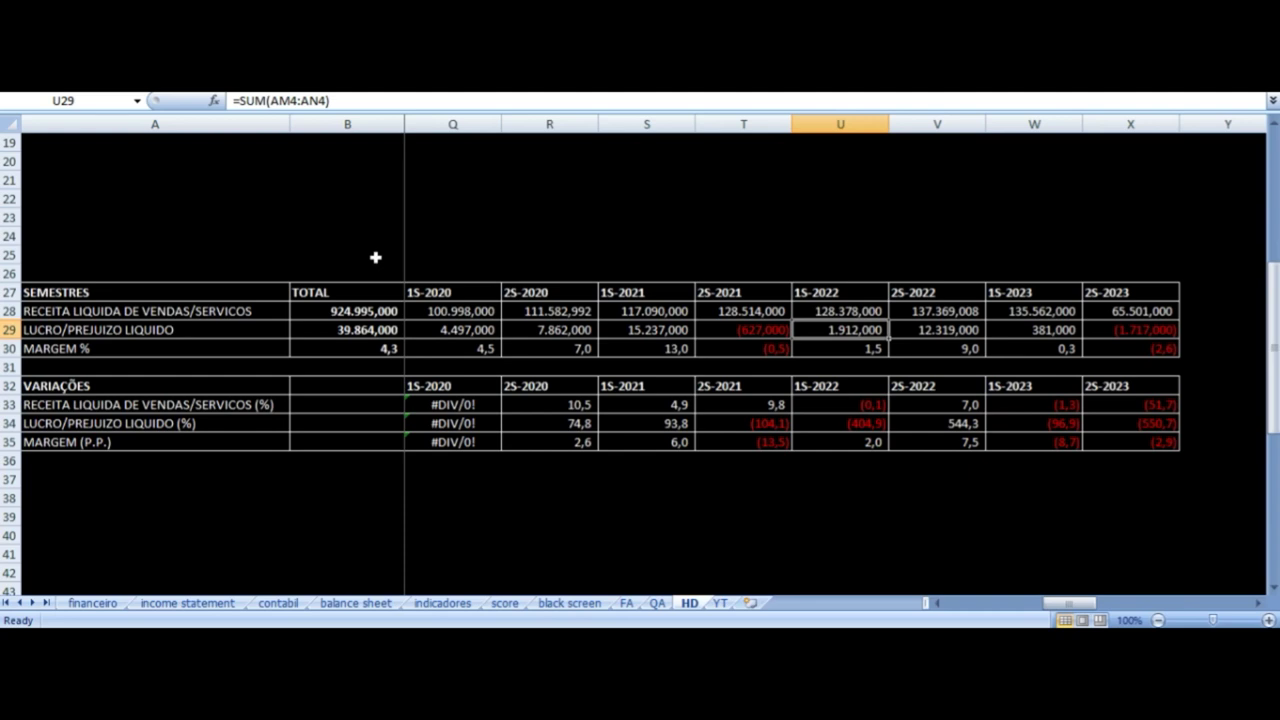
key("Right")
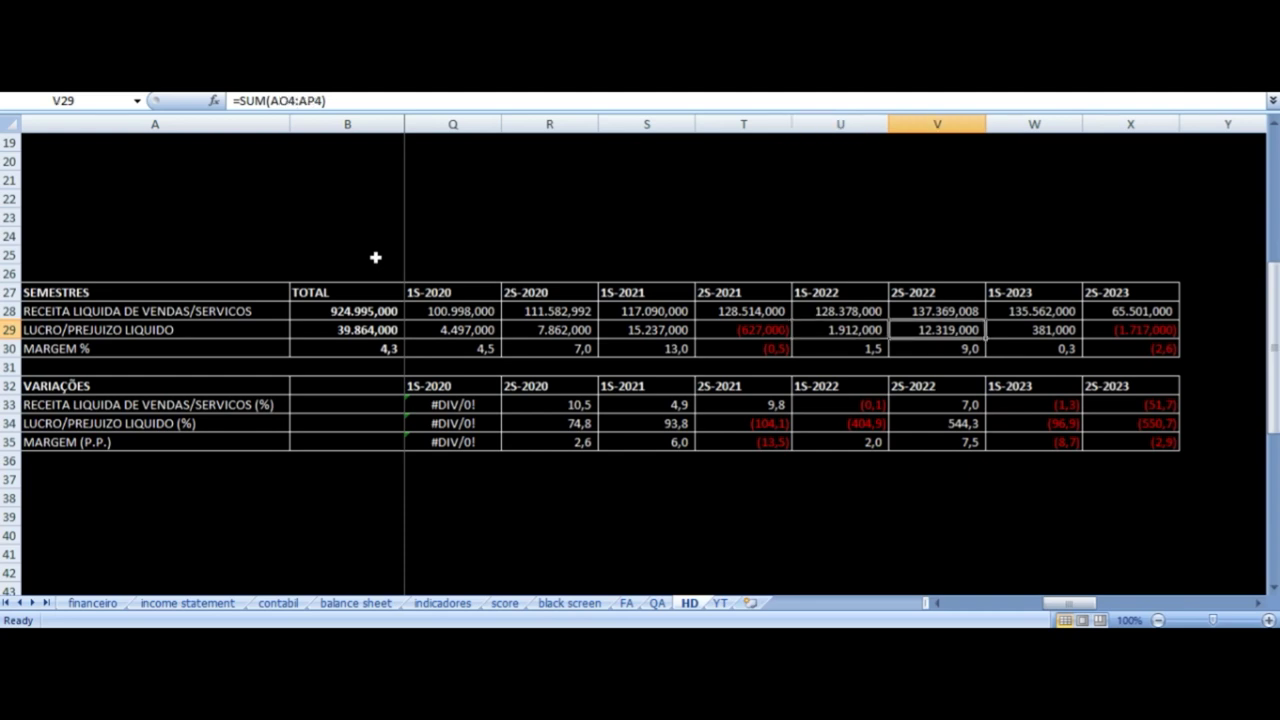
- Examine the 1S-2023 half-year's net revenue against 2S-2022 and its revenue variation
key("Up")
key("Right")
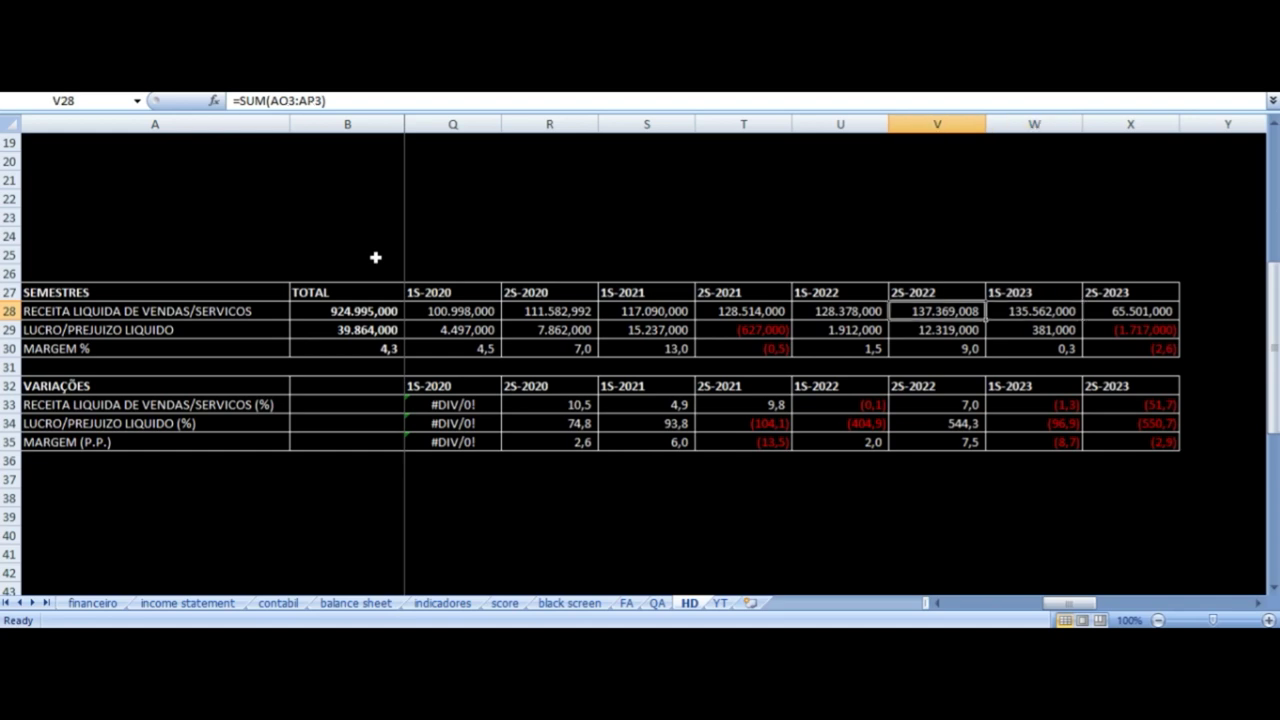
key("Right")
key("Down")
key("Down")
key("Down")
key("Down")
key("Down")
- Compare the 1S-2023 half-year's net profit with 2S-2022, and check its margin and net revenue
key("Up")
key("Up")
key("Up")
key("Up")
key("Left")
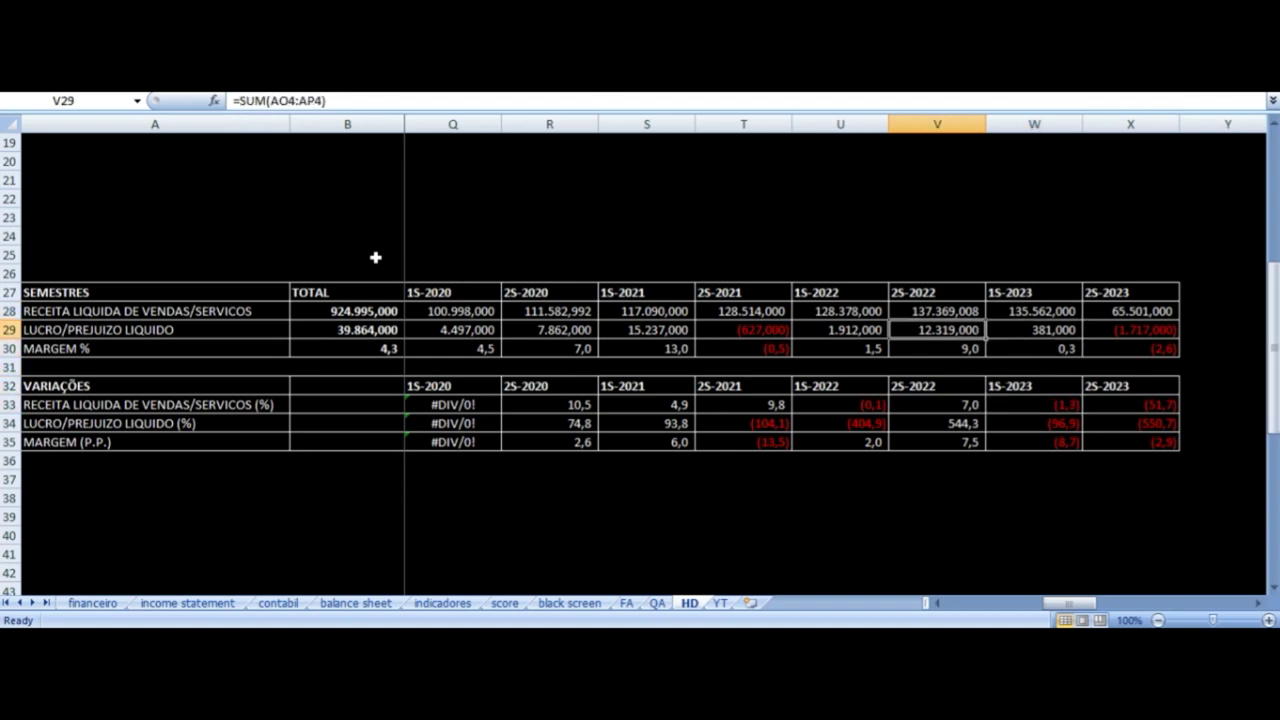
key("Right")
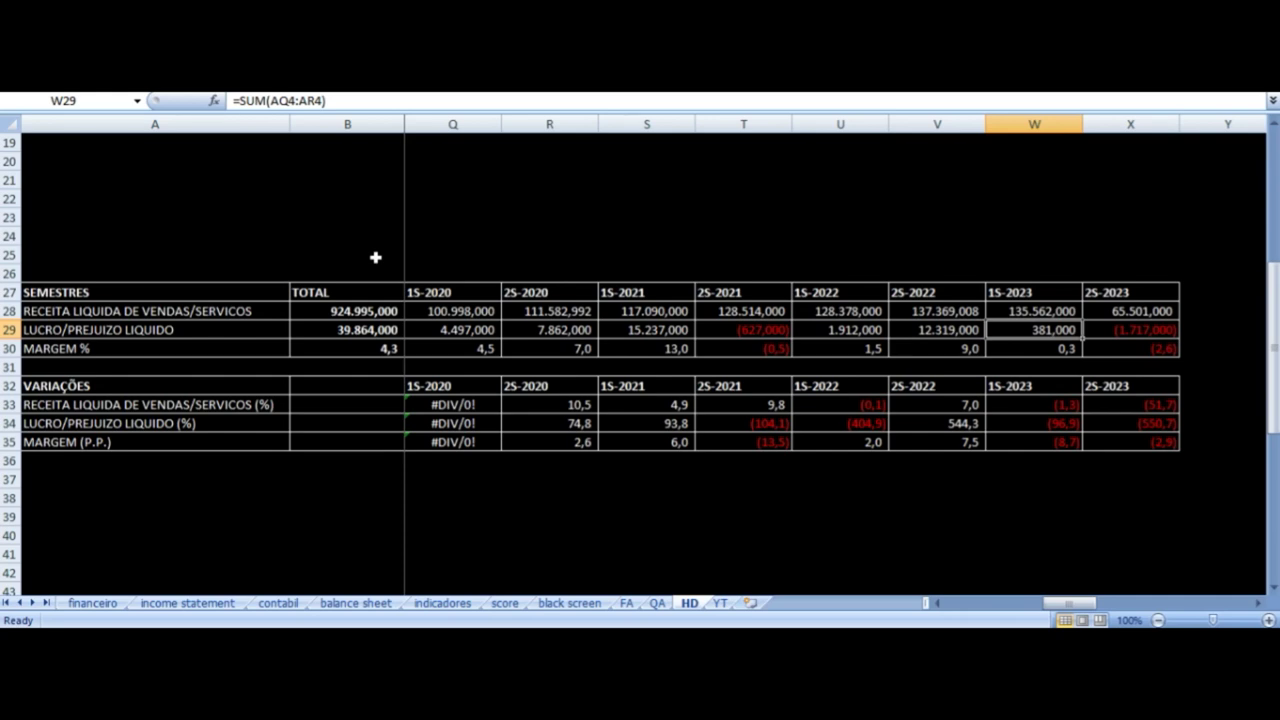
key("Down")
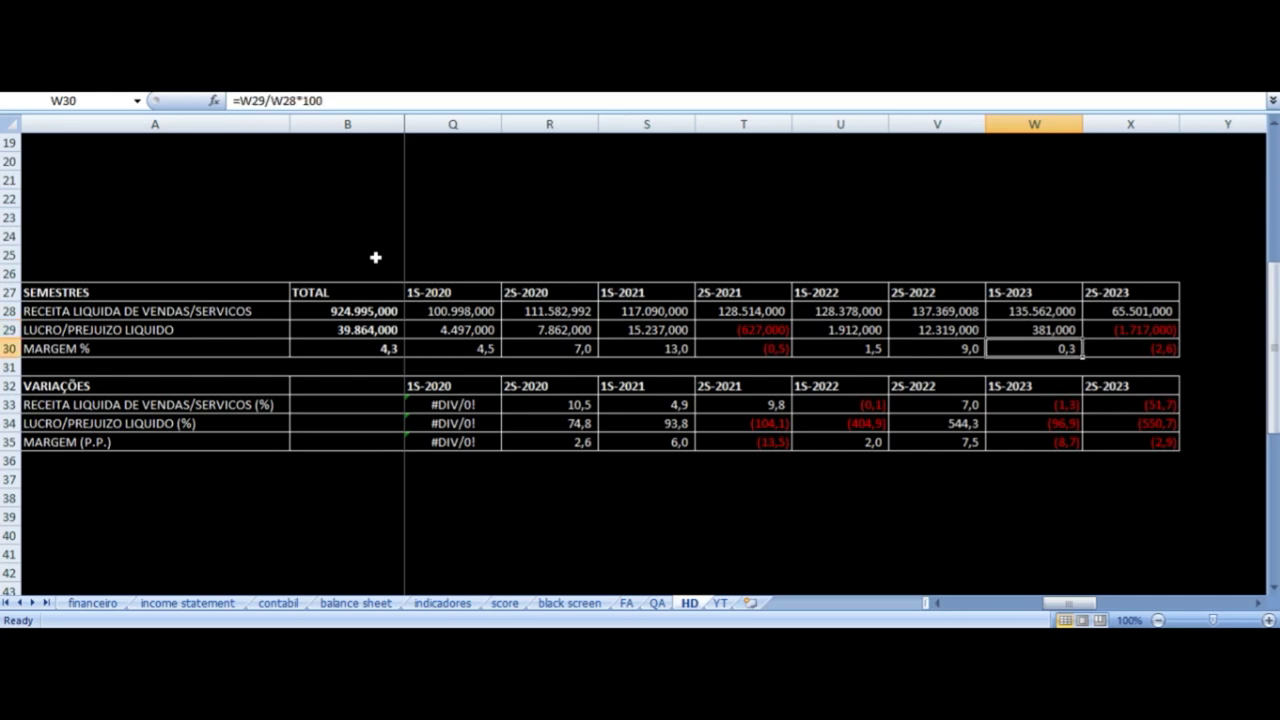
key("Up")
key("Up")
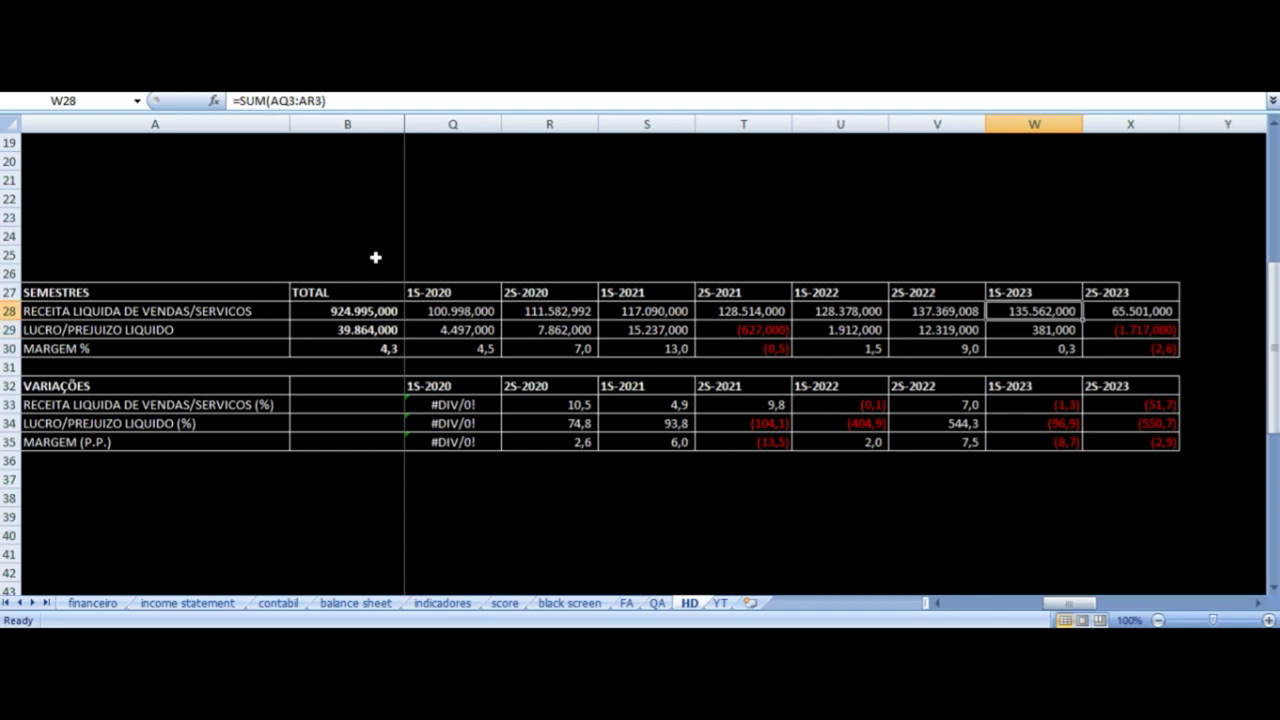
- Return to the TRIMESTRES table and select its last quarter heading, 31/12/2023
key("Right")
key("Up")
key("Up")
key("Up")
key("Up")
key("Up")
key("Up")
key("Up")
key("Up")
key("Up")
key("Up")
key("Up")
key("Up")
key("Up")
key("Up")
key("Up")
key("Up")
key("Up")
key("Up")
key("Up")
key("Up")
key("Down")
key("ctrl+Right")
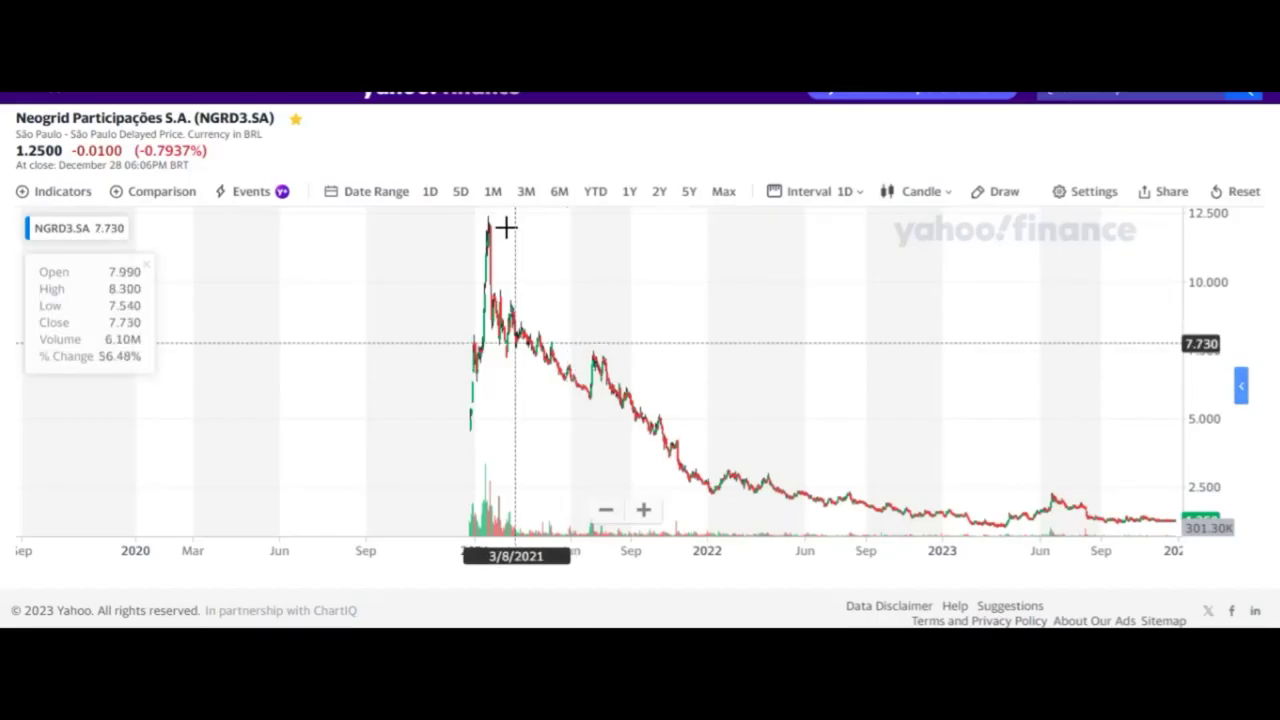
- Switch to Yahoo Finance and narrow the NGRD3.SA price chart to the most recent months through December 2023
scroll(634, 378, "up", 5)
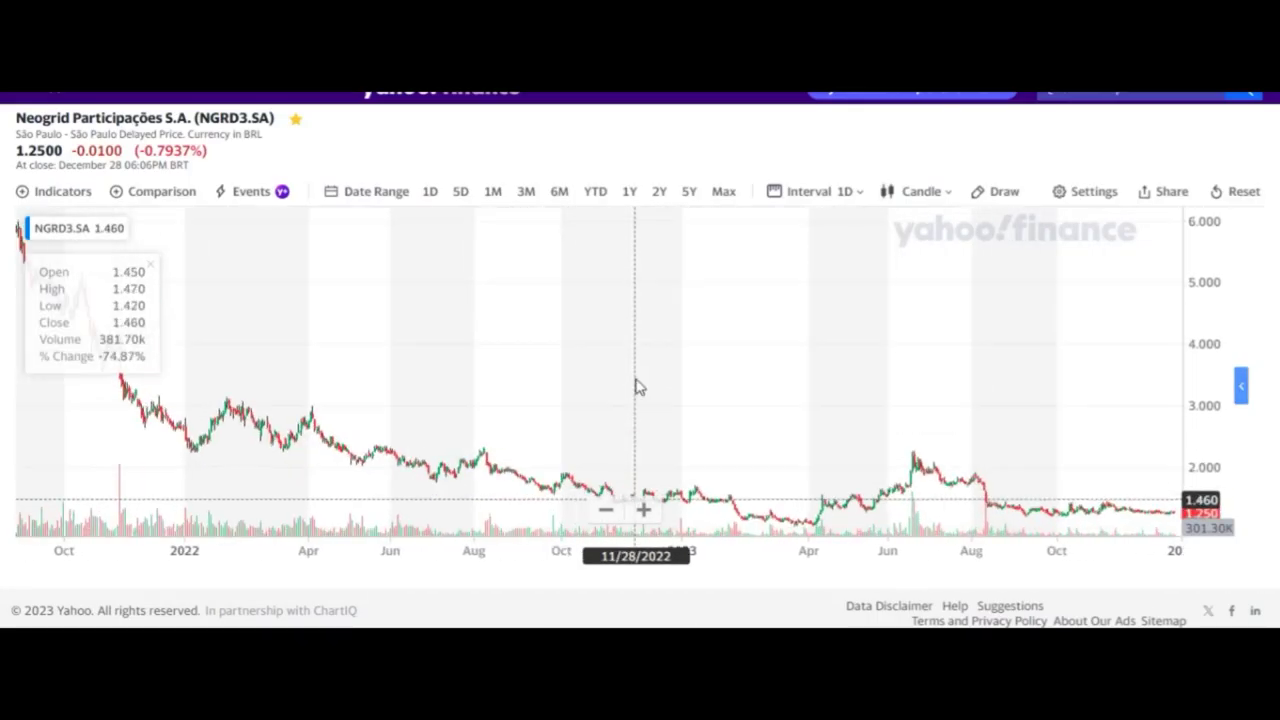
scroll(634, 378, "up", 5)
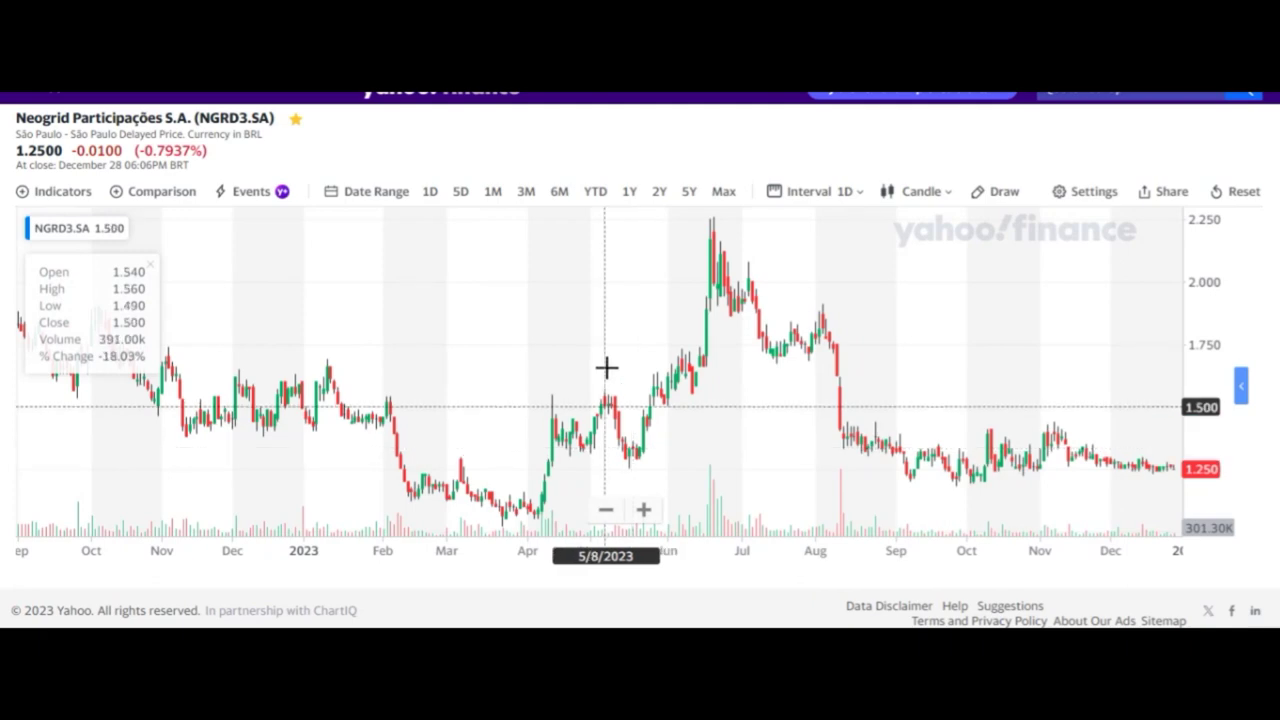
scroll(598, 363, "up", 3)
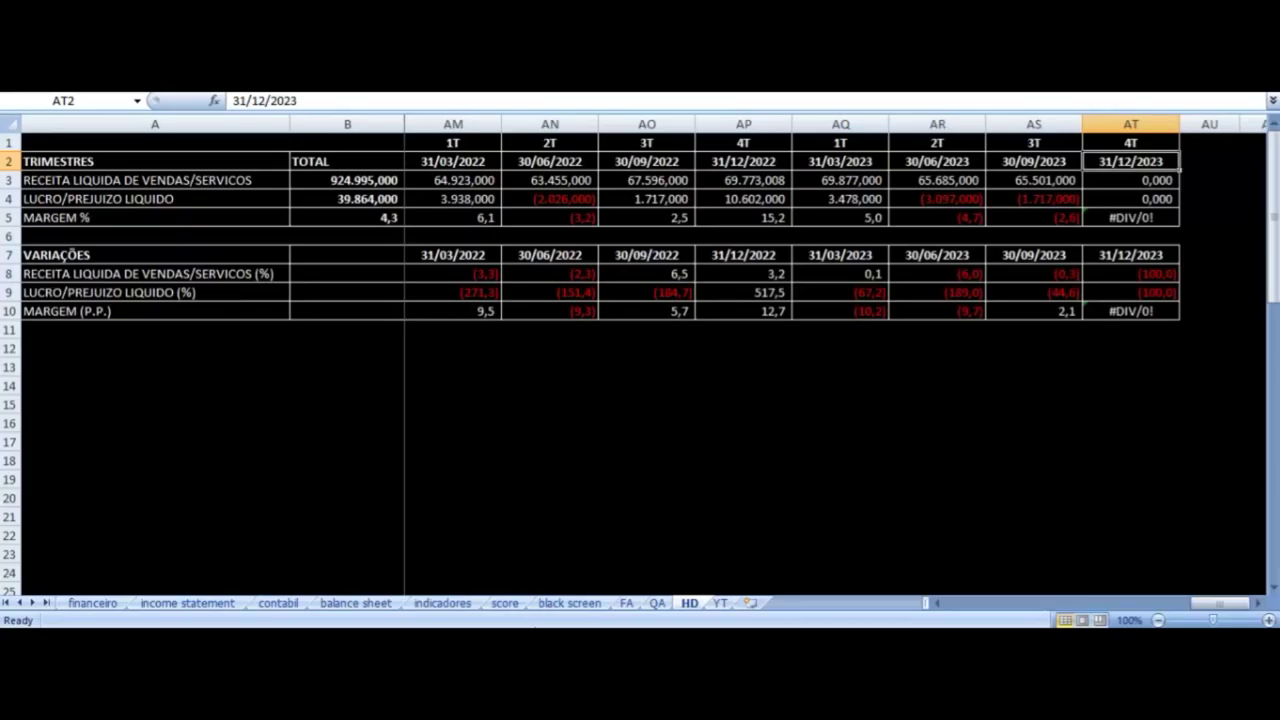
- Switch back to the Excel workbook and bring the YT sheet's 3T22, 3T23 and 2T23 comparison tables into view
left_click(720, 603)
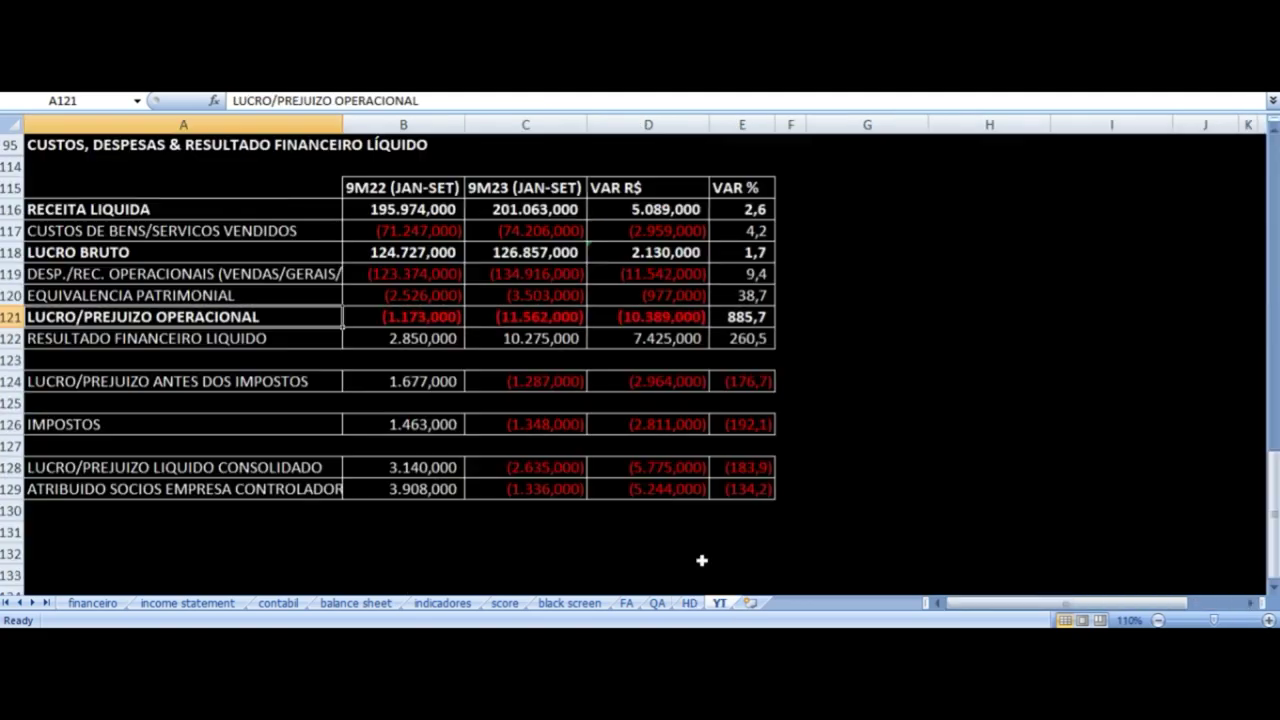
scroll(733, 381, "up", 15)
scroll(733, 381, "up", 15)
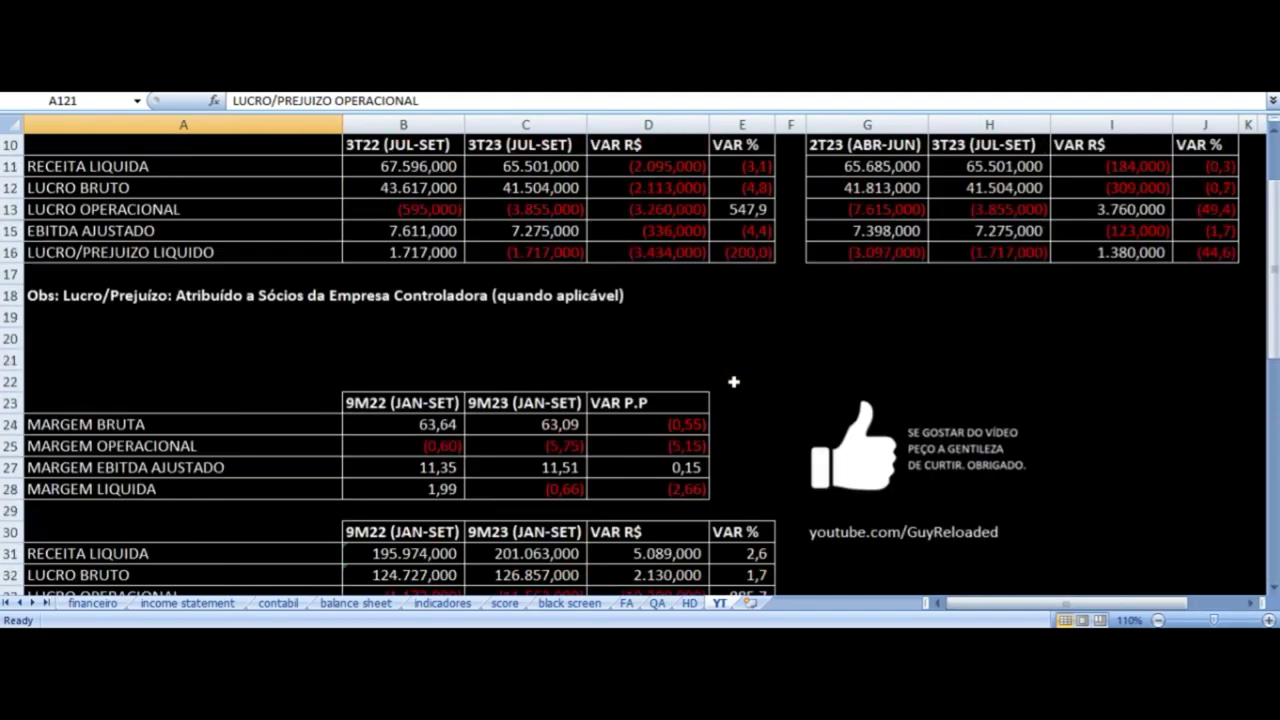